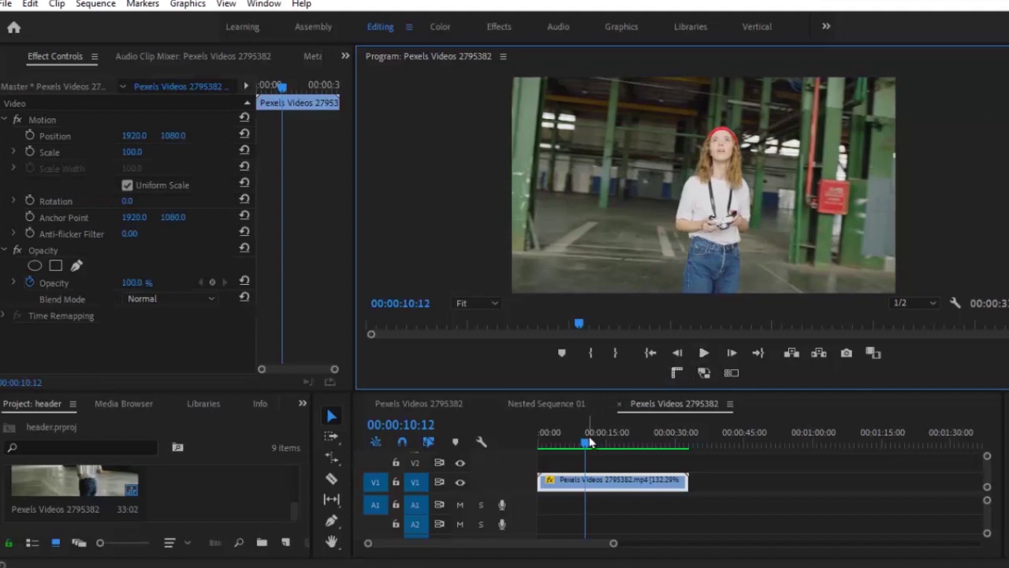
# Play the warehouse clip of the woman with a camera from 00:00:00:00.
pyautogui.moveTo(589, 443); pyautogui.dragTo(519, 441)
pyautogui.click(704, 352)
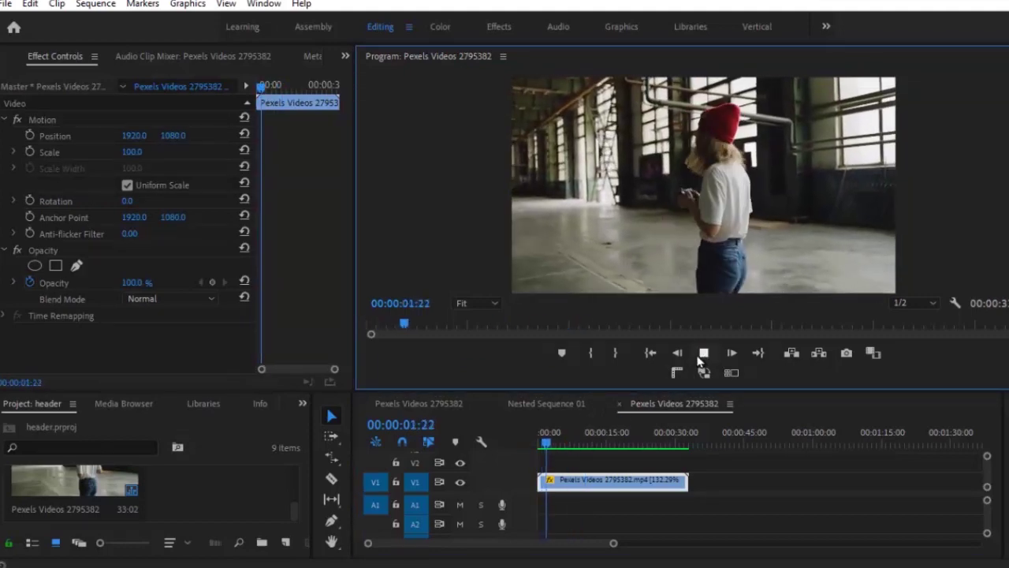
# Stop playback and razor-cut the clip at 00:00:03:18, then return to the Selection tool.
pyautogui.click(701, 354)
pyautogui.press('Left')
pyautogui.press('Left')
pyautogui.press('Left')
pyautogui.press('Left')
pyautogui.press('Left')
pyautogui.press('Left')
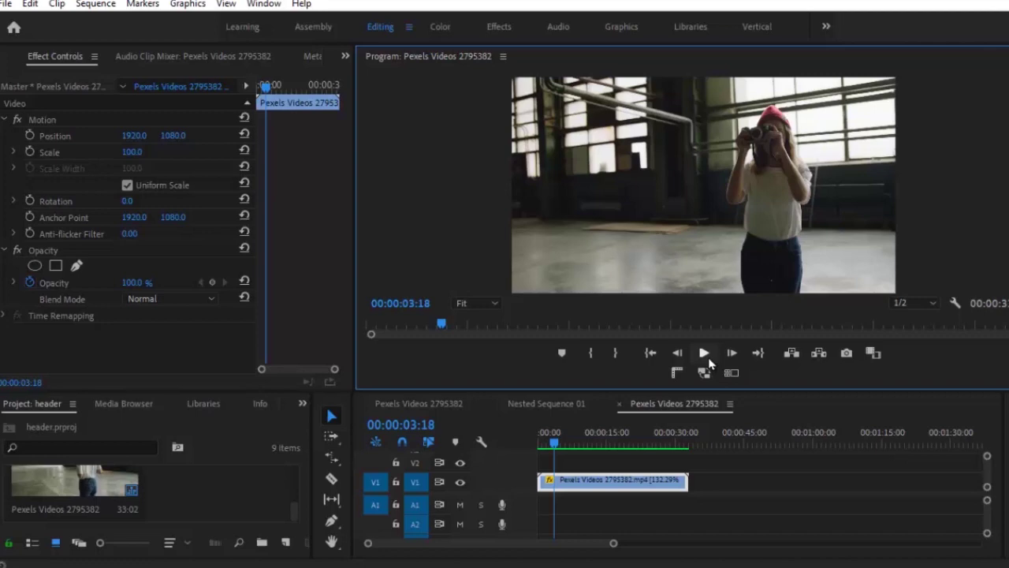
pyautogui.press('c')
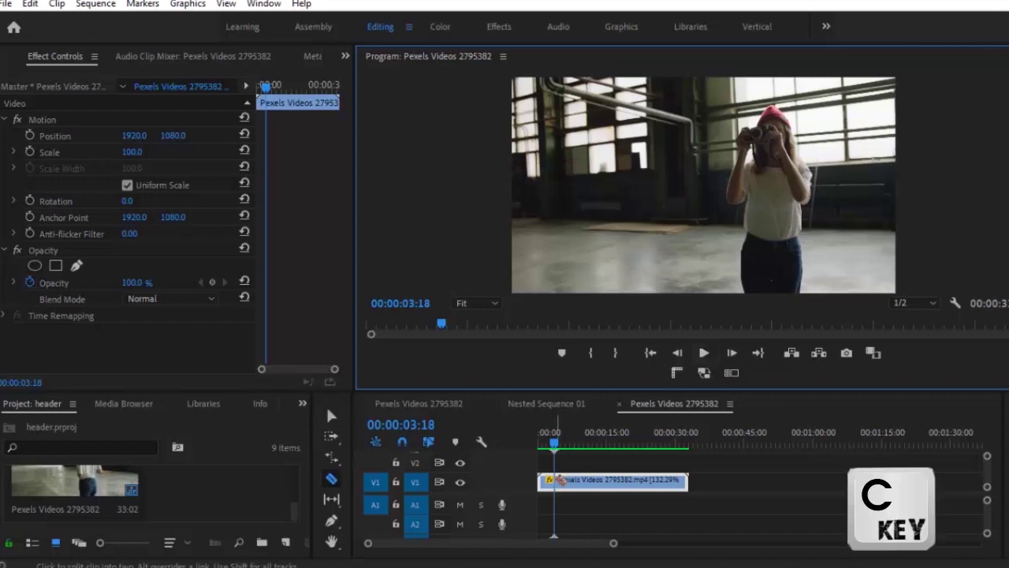
pyautogui.click(555, 479)
pyautogui.press('v')
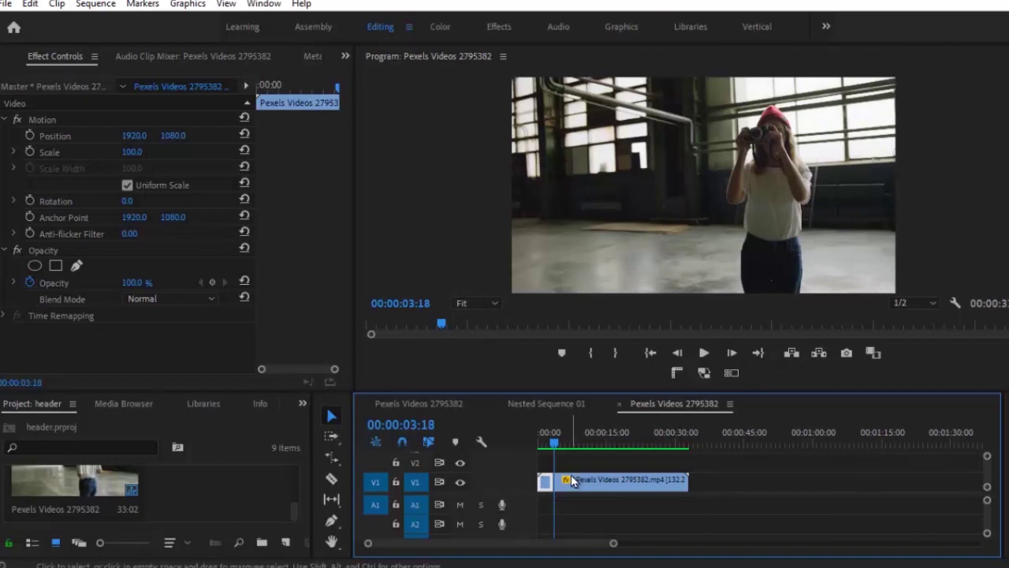
# Apply Add Frame Hold to the second piece so it freezes on the 03:18 frame.
pyautogui.click(590, 491)
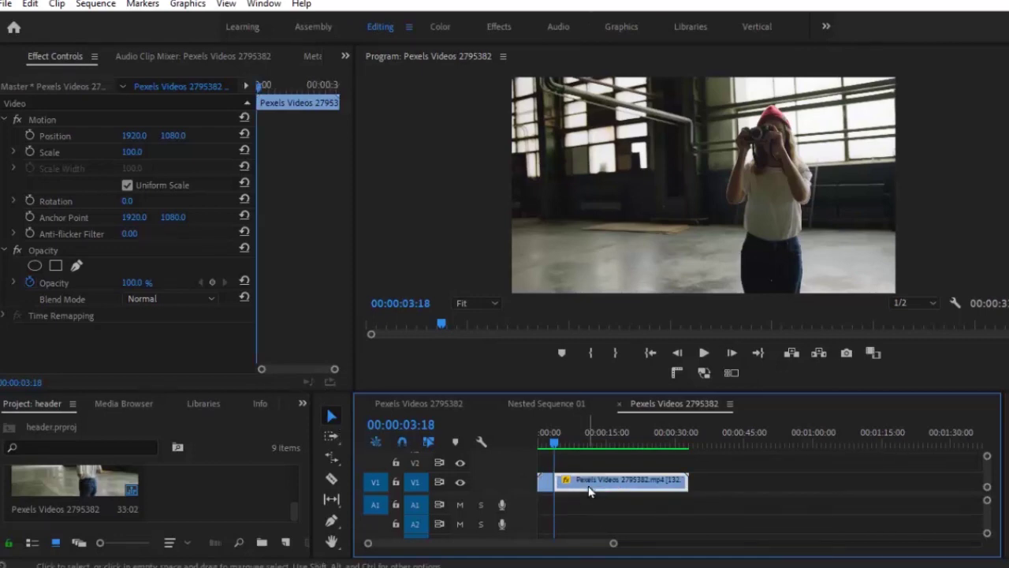
pyautogui.rightClick(588, 489)
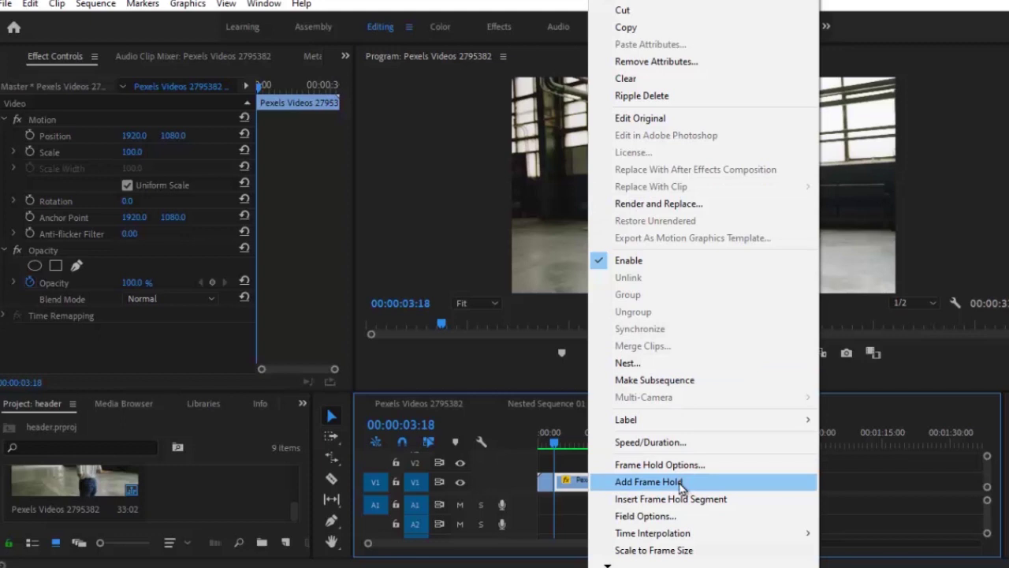
pyautogui.click(648, 481)
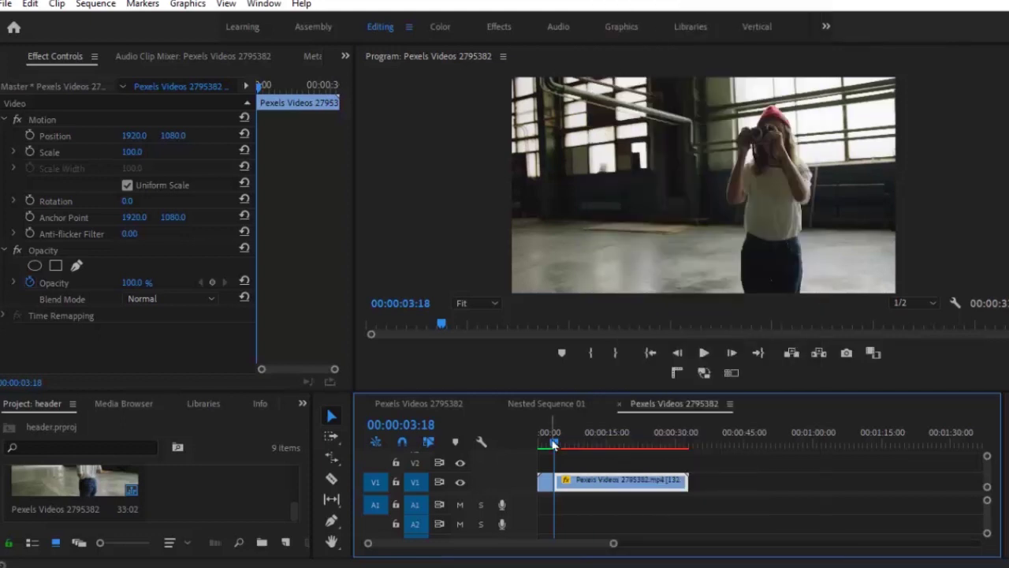
pyautogui.moveTo(553, 444)
pyautogui.mouseDown()
pyautogui.moveTo(620, 443)
pyautogui.moveTo(558, 444)
pyautogui.mouseUp()
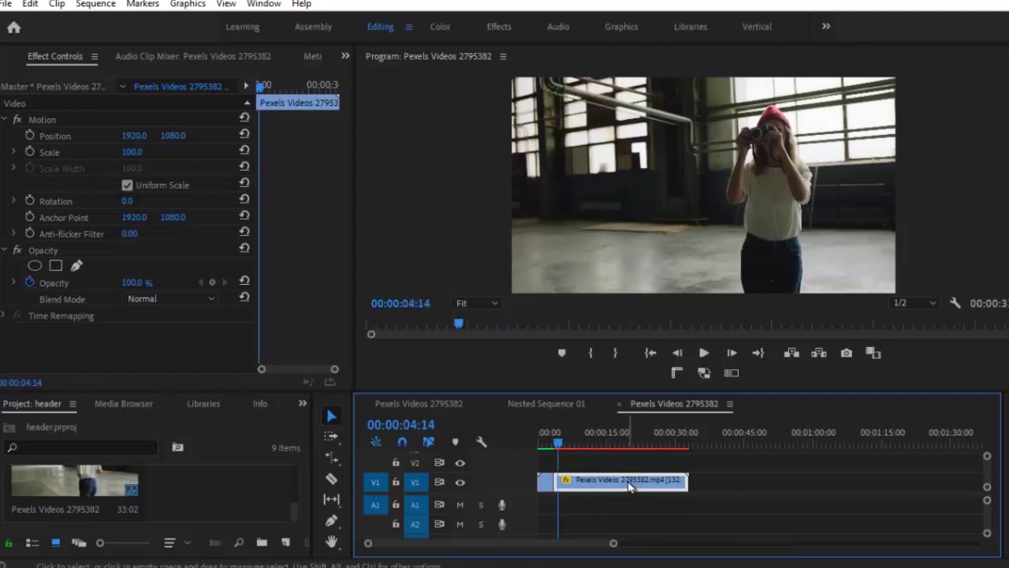
# Alt-drag the frozen piece up to V2 to duplicate it, and select the copy.
pyautogui.press('alt')
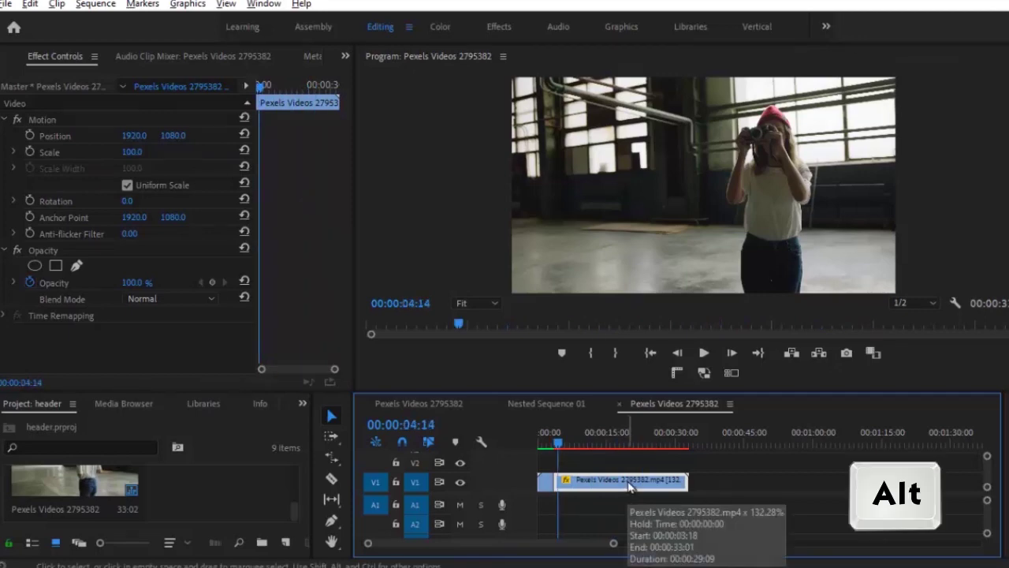
pyautogui.moveTo(630, 486); pyautogui.dragTo(628, 475)
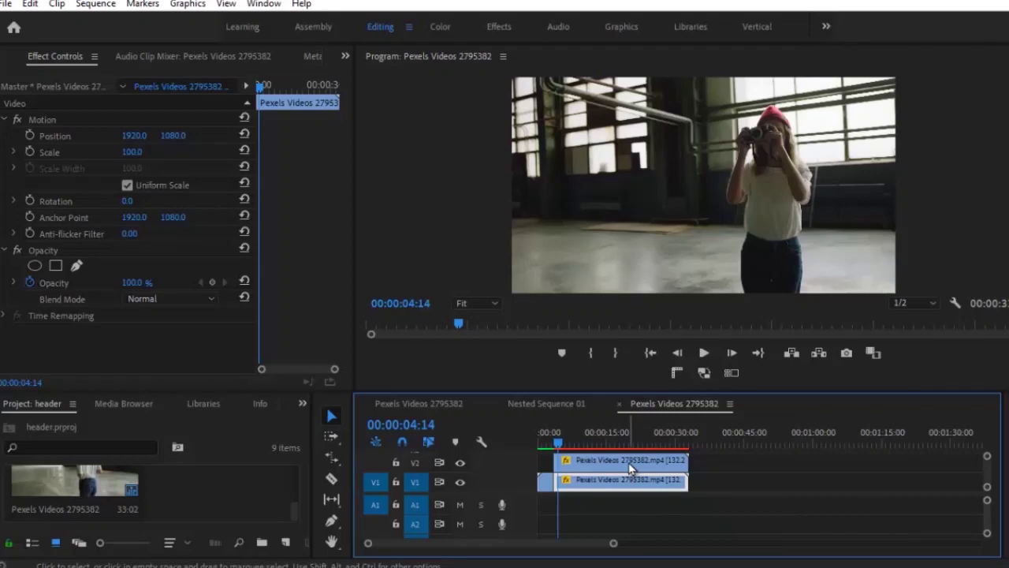
pyautogui.click(631, 468)
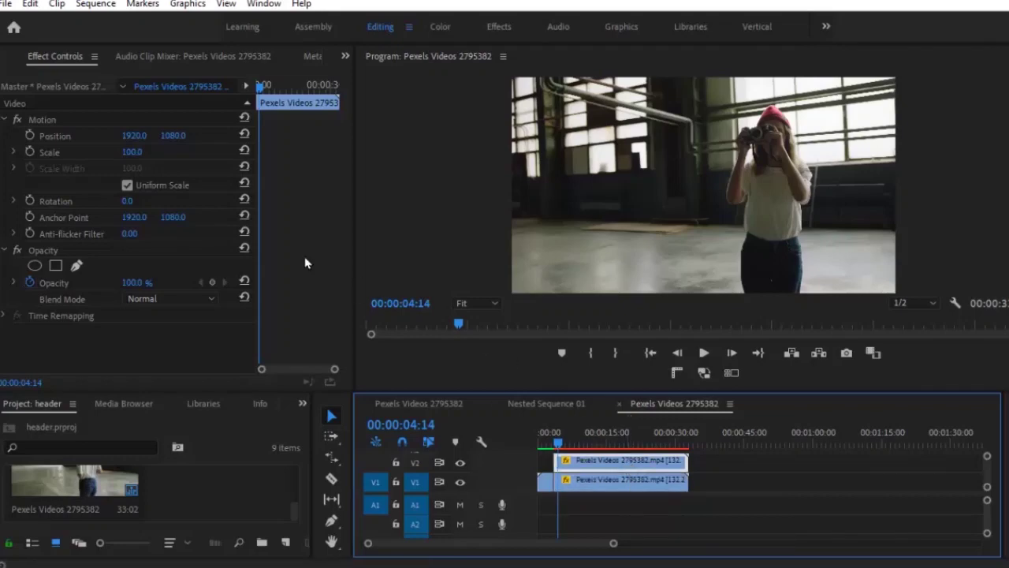
# Add a pen opacity mask to the V2 copy and zoom the Program monitor to 75%.
pyautogui.click(79, 267)
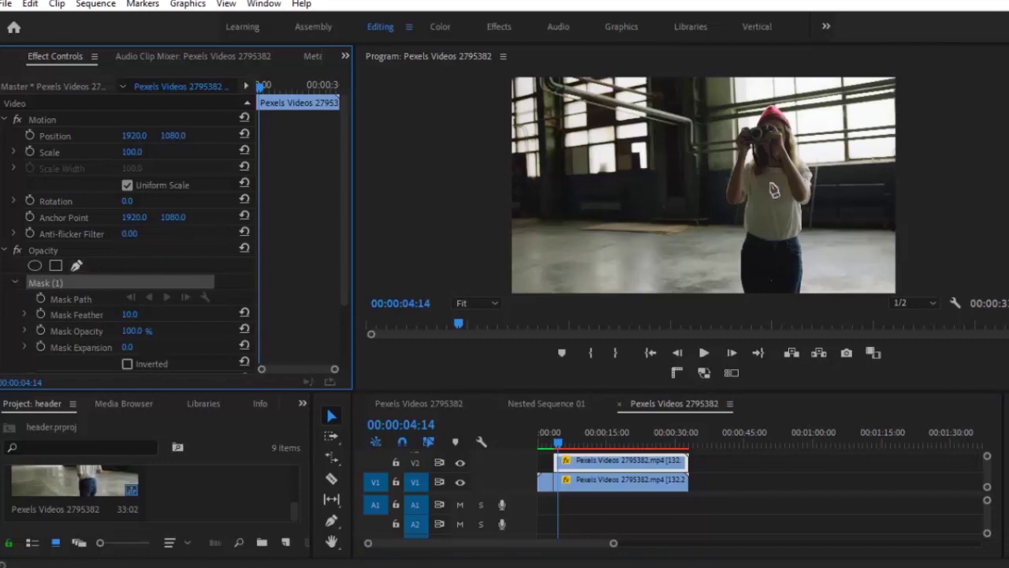
pyautogui.click(495, 303)
pyautogui.click(472, 403)
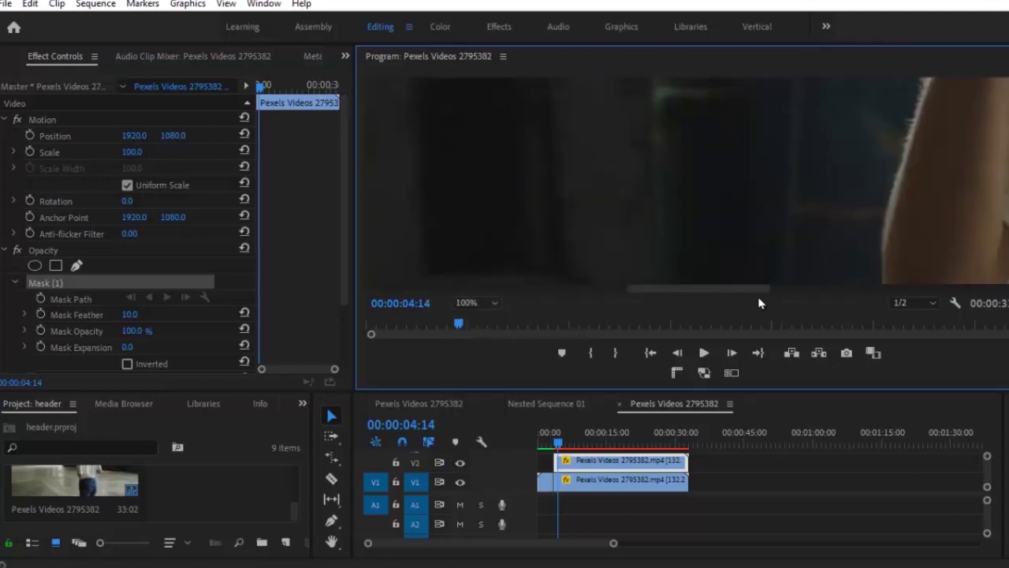
pyautogui.moveTo(738, 286); pyautogui.dragTo(789, 291)
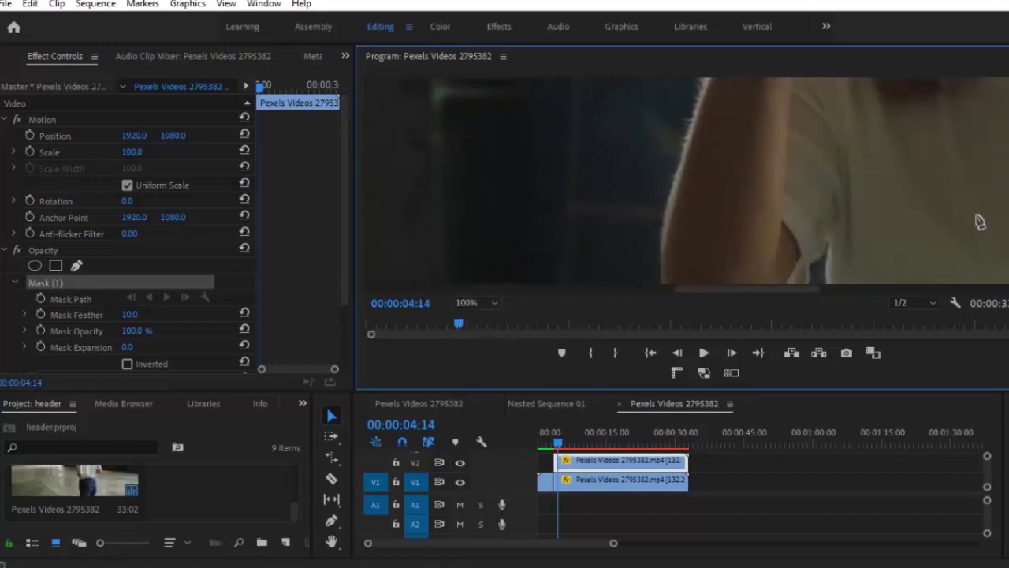
pyautogui.click(453, 306)
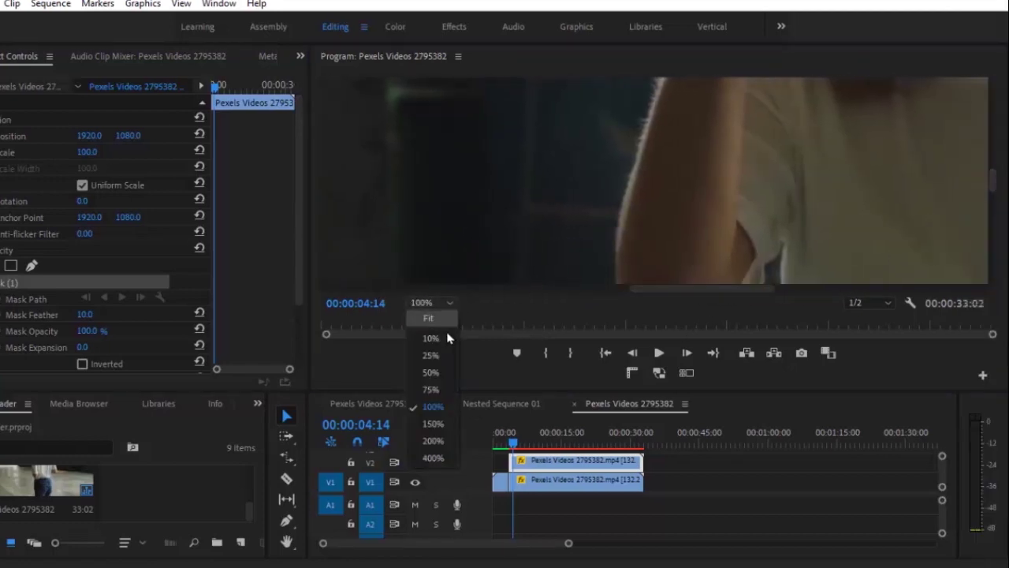
pyautogui.click(443, 390)
pyautogui.moveTo(656, 293); pyautogui.dragTo(739, 290)
pyautogui.moveTo(994, 200); pyautogui.dragTo(995, 294)
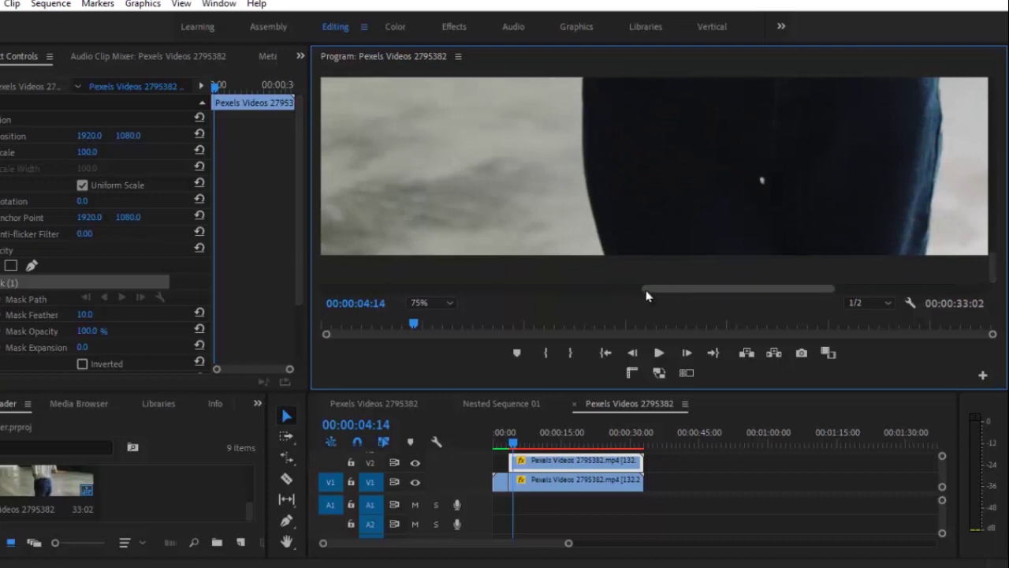
# Start the mask at the jeans and place points up their left edge.
pyautogui.click(596, 238)
pyautogui.click(586, 185)
pyautogui.click(585, 146)
pyautogui.click(591, 119)
pyautogui.click(590, 98)
pyautogui.scroll(2, 578, 269)
pyautogui.click(582, 203)
pyautogui.click(590, 150)
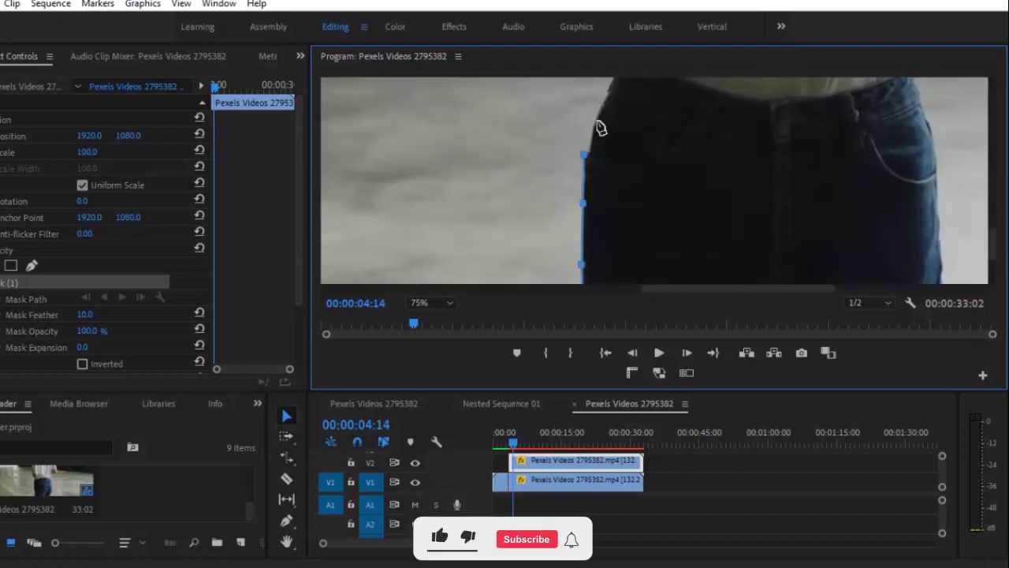
pyautogui.click(603, 98)
# Continue the mask points past the waist and up the shirt's edge.
pyautogui.scroll(2, 631, 142)
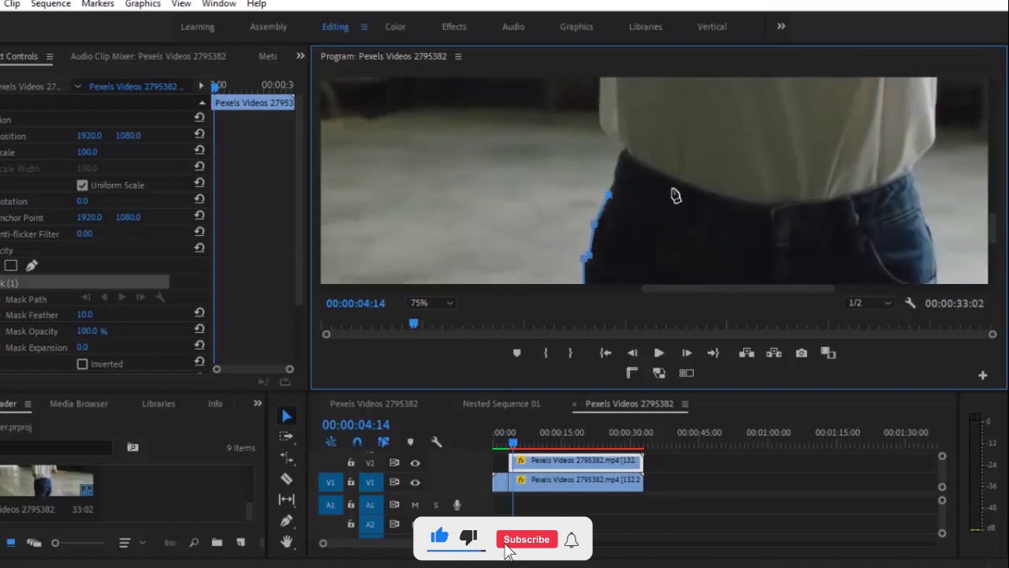
pyautogui.click(613, 136)
pyautogui.click(604, 101)
pyautogui.scroll(4, 603, 189)
pyautogui.click(611, 175)
pyautogui.click(624, 93)
pyautogui.click(613, 109)
pyautogui.click(625, 129)
# Trace mask points along the arm and the edge of the hand.
pyautogui.click(604, 141)
pyautogui.click(581, 151)
pyautogui.click(568, 155)
pyautogui.click(549, 164)
pyautogui.click(511, 154)
pyautogui.click(487, 121)
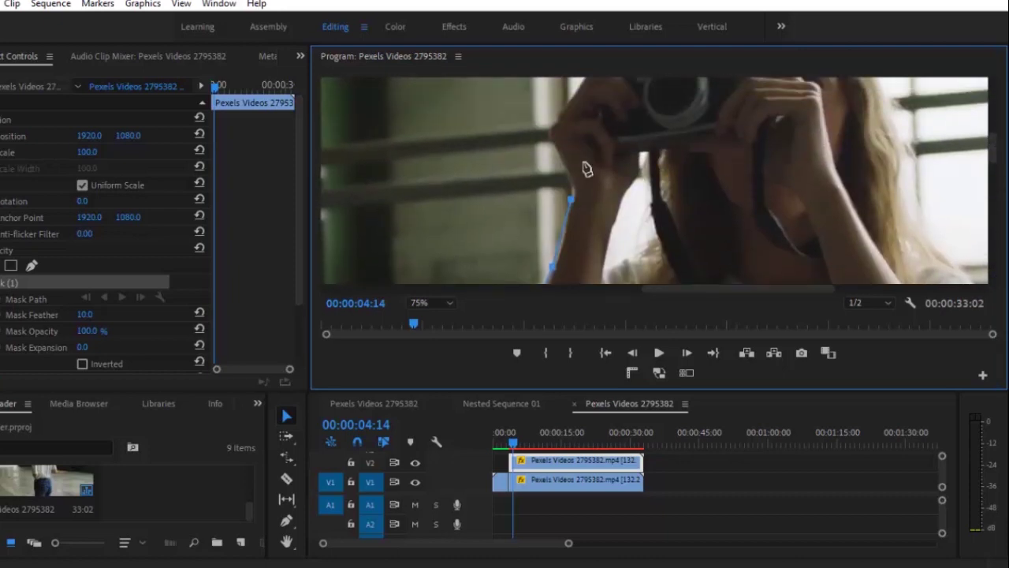
pyautogui.click(569, 173)
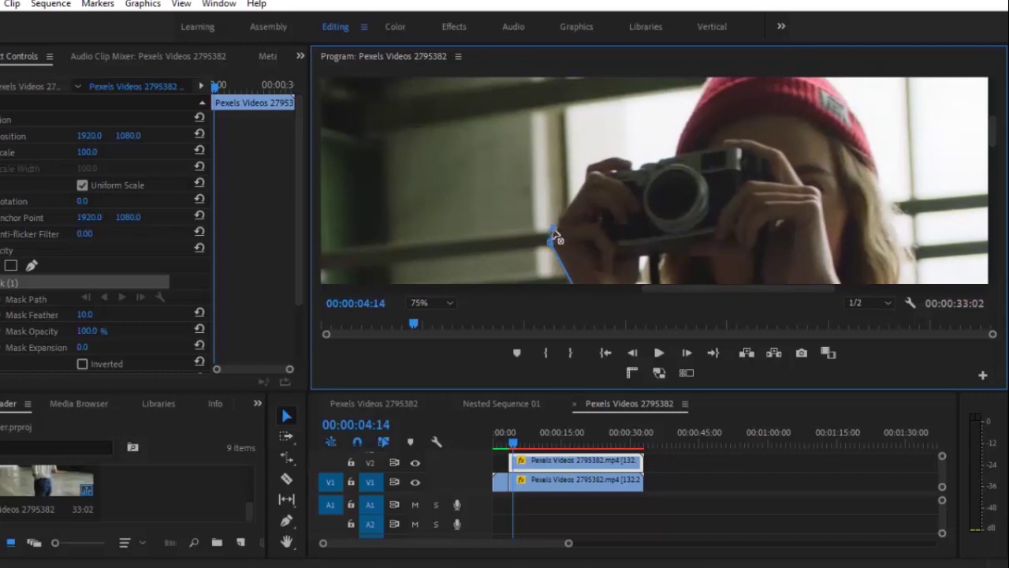
pyautogui.click(583, 183)
# Outline the top of the hand and camera, heading up toward the hat.
pyautogui.click(612, 155)
pyautogui.click(631, 160)
pyautogui.click(645, 156)
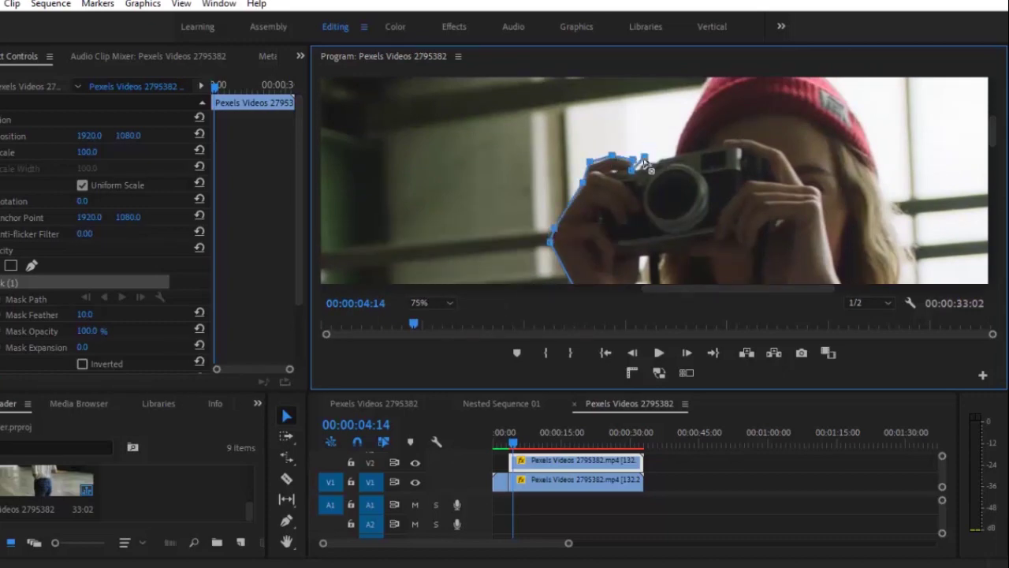
pyautogui.click(654, 162)
pyautogui.click(675, 153)
pyautogui.click(694, 103)
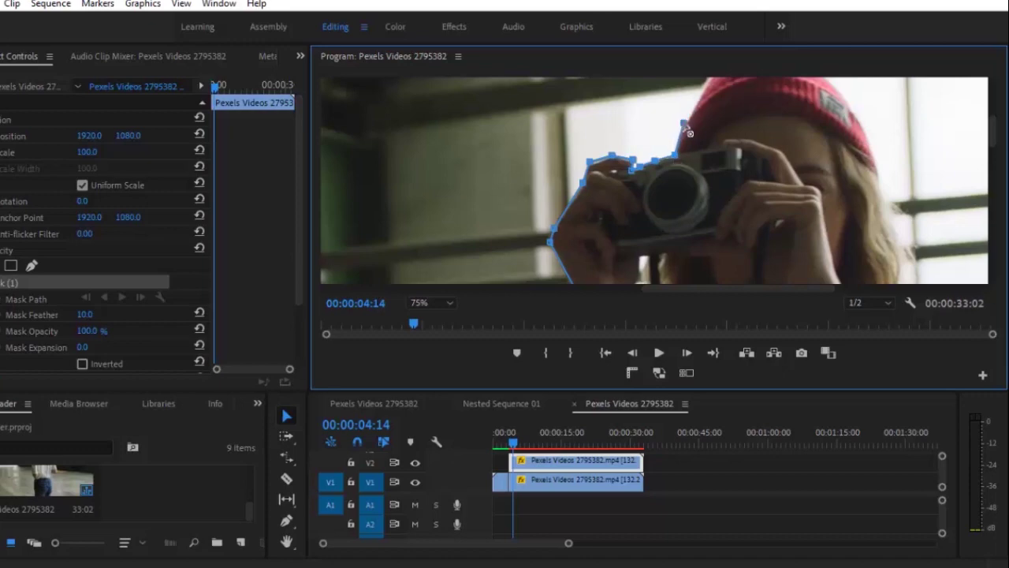
# Trace the red hat's edge, top and right side, adjusting one misplaced point.
pyautogui.scroll(2, 690, 118)
pyautogui.click(713, 166)
pyautogui.click(747, 126)
pyautogui.click(762, 121)
pyautogui.click(787, 132)
pyautogui.click(857, 151)
pyautogui.moveTo(858, 151); pyautogui.dragTo(800, 144)
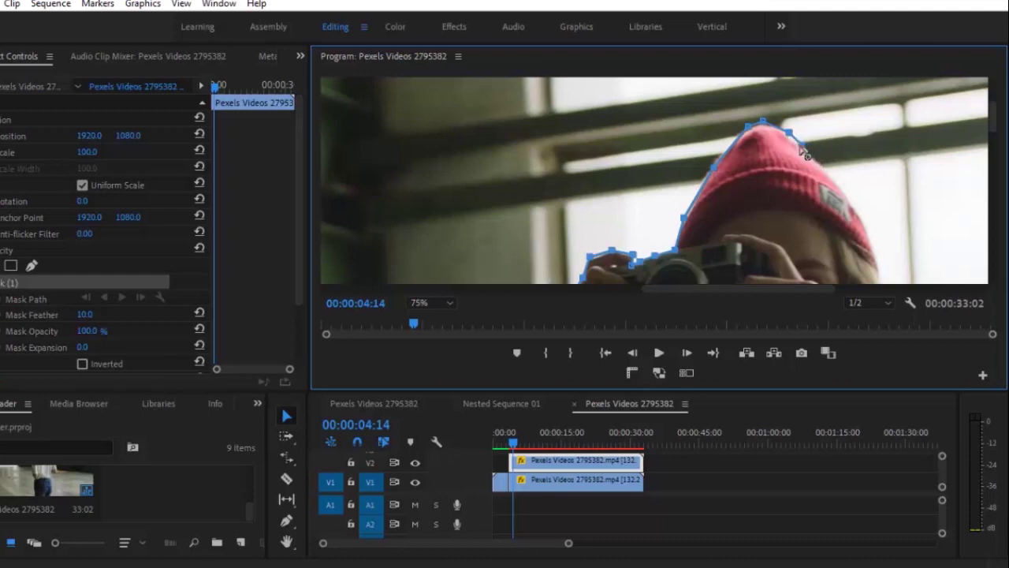
pyautogui.click(824, 169)
pyautogui.click(848, 202)
pyautogui.click(865, 227)
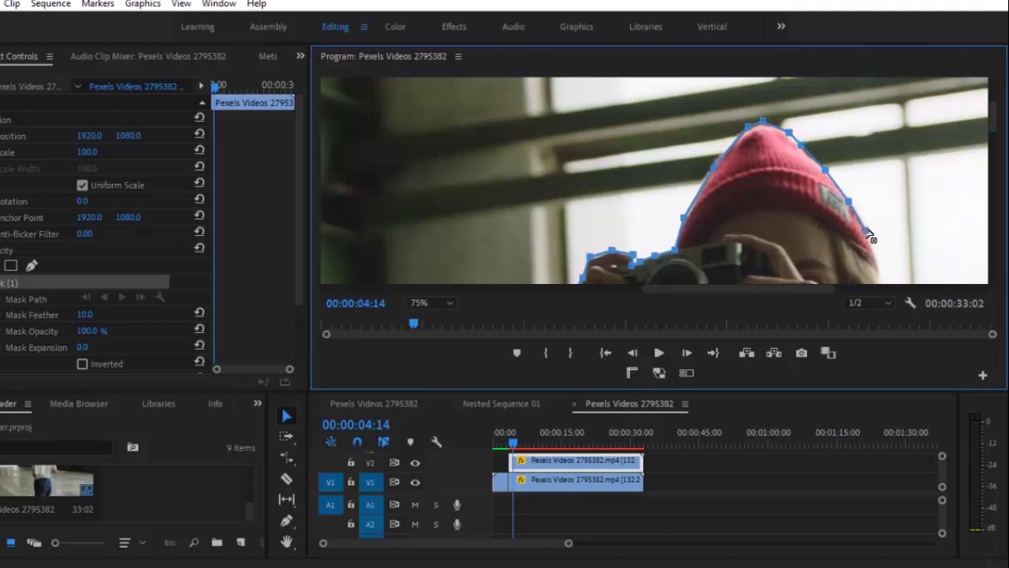
# Continue the mask down the right edge of her hair.
pyautogui.scroll(-3, 874, 158)
pyautogui.click(883, 151)
pyautogui.click(896, 175)
pyautogui.click(904, 208)
pyautogui.click(903, 242)
pyautogui.scroll(-3, 906, 229)
pyautogui.click(921, 156)
# Extend the mask points down the right edge of her arm.
pyautogui.click(958, 197)
pyautogui.hscroll(3, 976, 194)
pyautogui.click(843, 230)
pyautogui.click(852, 246)
pyautogui.scroll(-3, 871, 276)
pyautogui.click(866, 126)
pyautogui.click(850, 165)
pyautogui.click(854, 254)
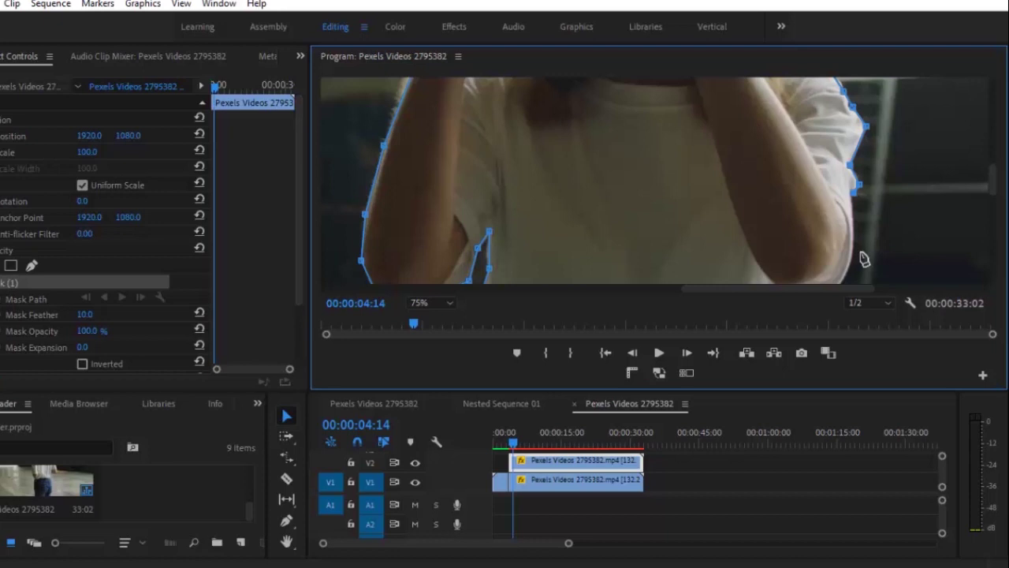
# Place and adjust mask points around the shoulder curve and down the shirt's right edge.
pyautogui.scroll(-3, 915, 206)
pyautogui.click(833, 185)
pyautogui.moveTo(833, 184); pyautogui.dragTo(834, 164)
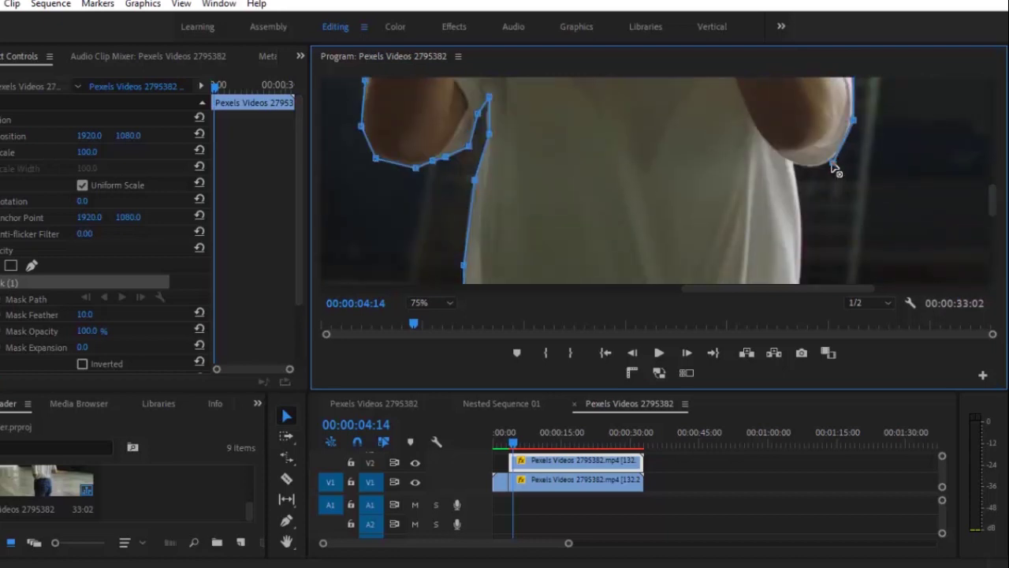
pyautogui.click(817, 218)
pyautogui.moveTo(818, 218); pyautogui.dragTo(818, 168)
pyautogui.click(795, 167)
pyautogui.click(801, 210)
pyautogui.moveTo(991, 207); pyautogui.dragTo(991, 272)
pyautogui.click(800, 178)
pyautogui.click(797, 213)
pyautogui.click(802, 231)
# Finish the woman's right side, close the mask at the bottom, and fit the monitor view.
pyautogui.click(804, 139)
pyautogui.click(808, 163)
pyautogui.click(805, 192)
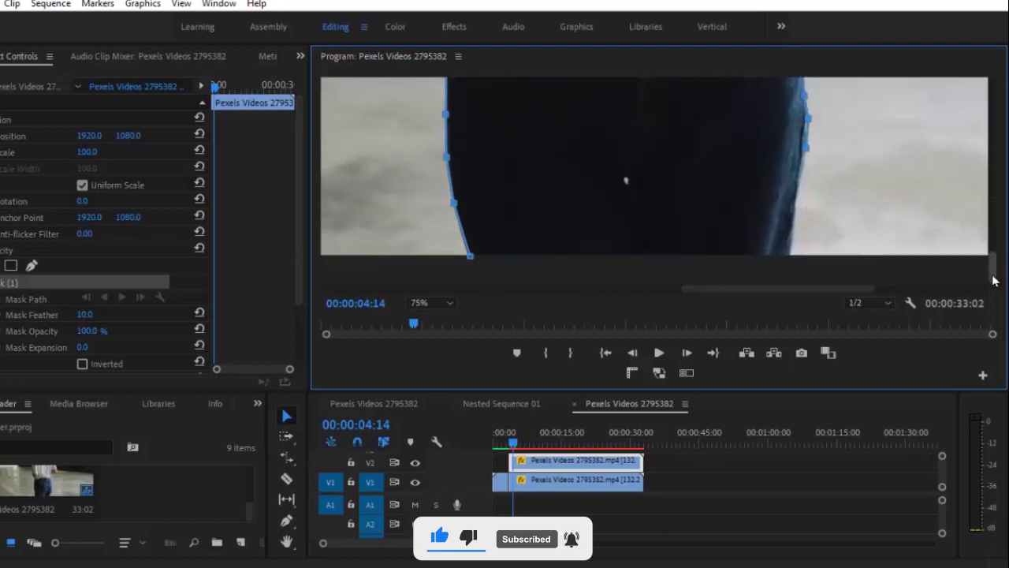
pyautogui.click(789, 255)
pyautogui.click(470, 257)
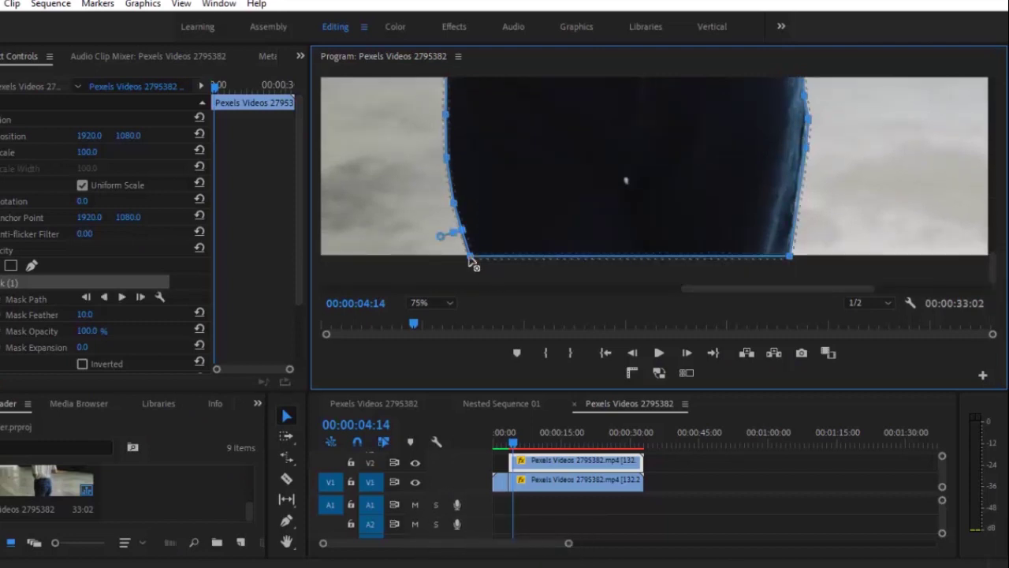
pyautogui.click(432, 303)
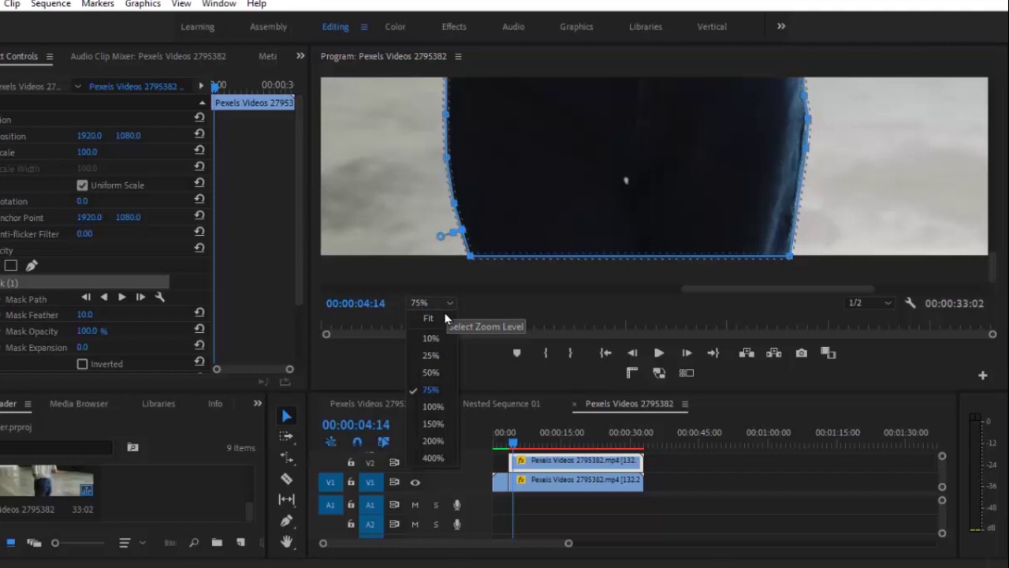
pyautogui.click(440, 325)
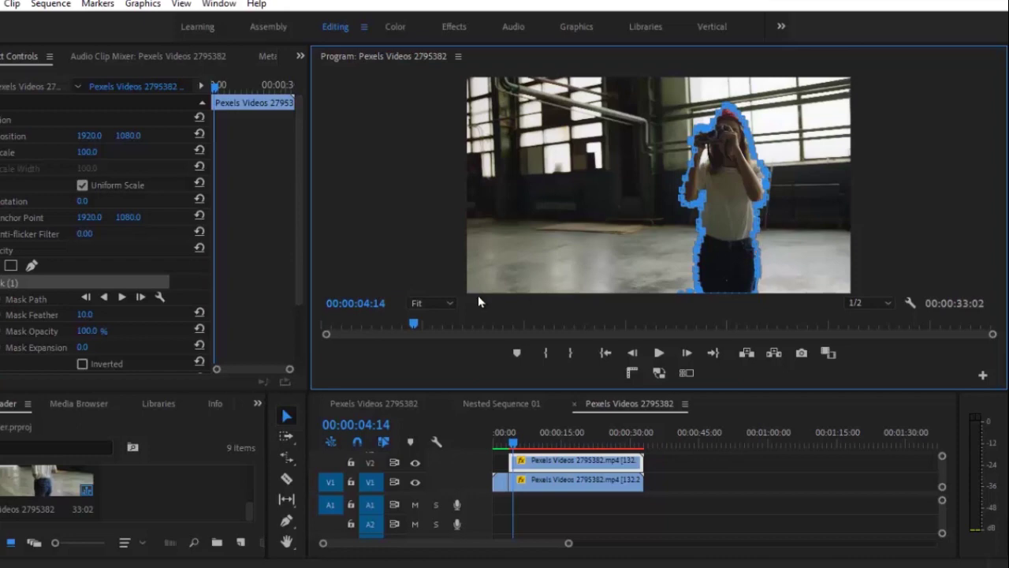
# Zoom the monitor to 50% on the woman and create Mask (2) on the V2 clip.
pyautogui.click(449, 302)
pyautogui.click(441, 353)
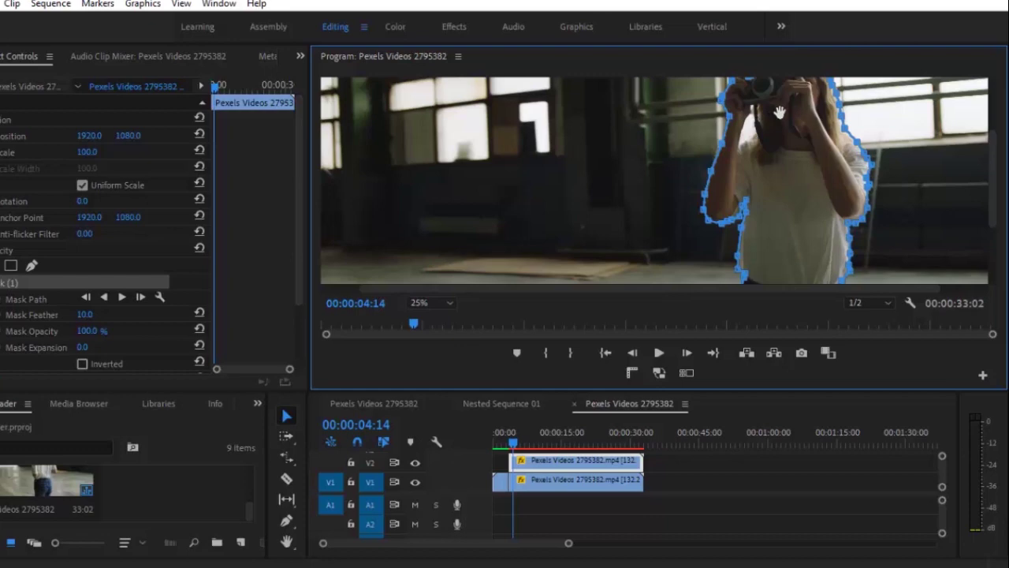
pyautogui.click(449, 303)
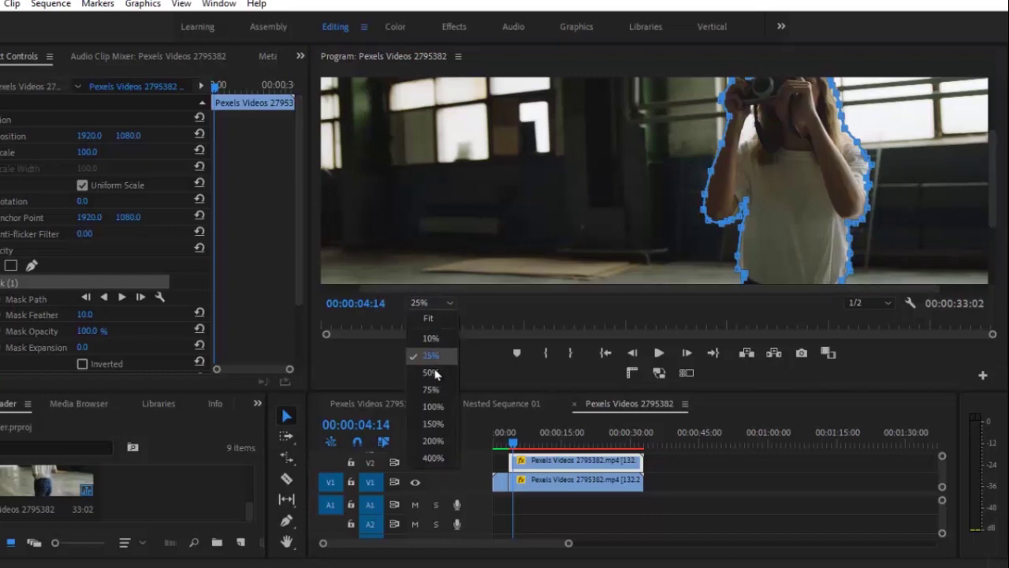
pyautogui.click(441, 368)
pyautogui.moveTo(588, 291); pyautogui.dragTo(647, 292)
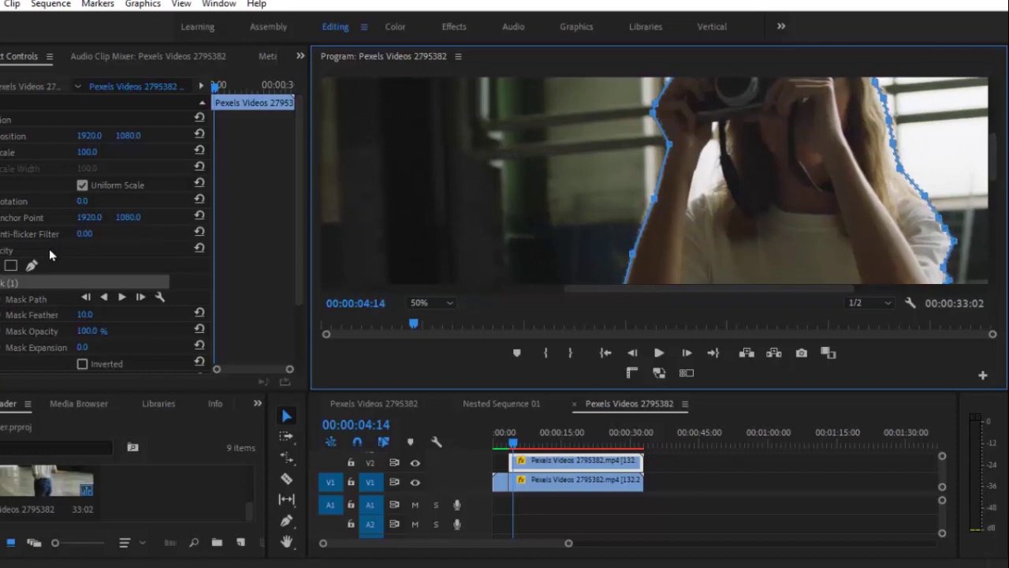
pyautogui.click(35, 267)
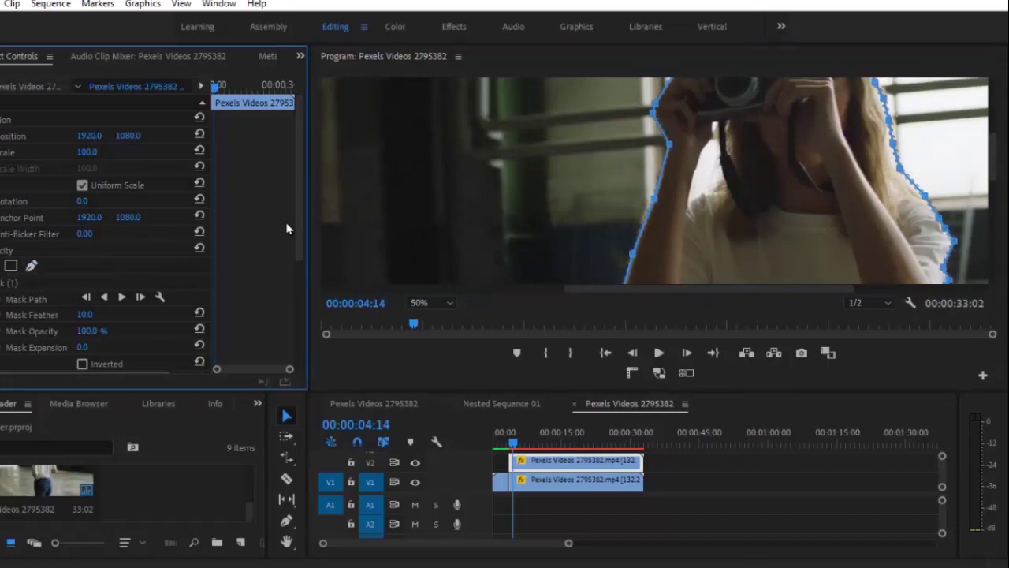
pyautogui.hotkey('ctrl', 'v')
pyautogui.scroll(-2, 302, 239)
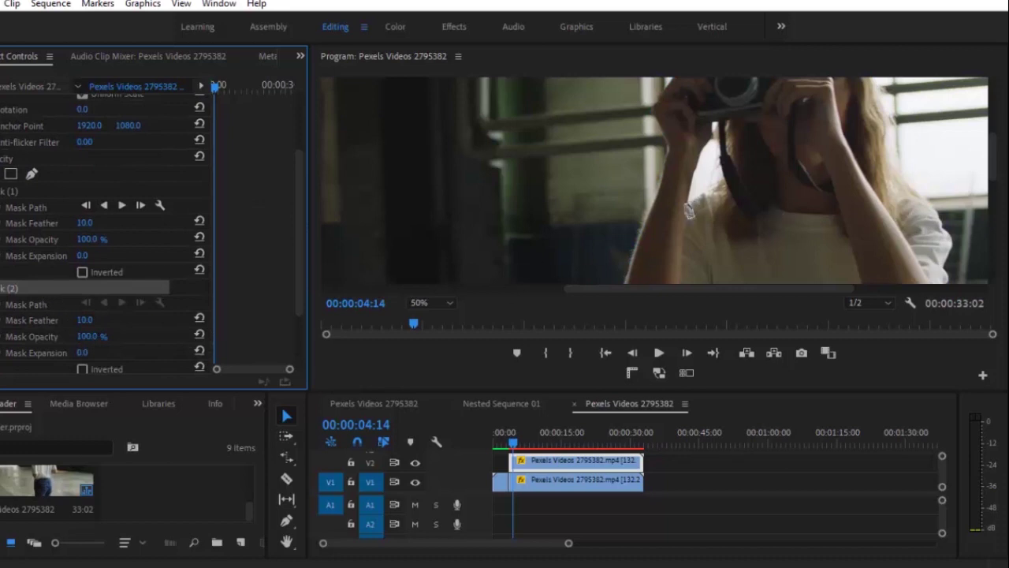
# Trace and close Mask (2) around the gap beside her raised arm.
pyautogui.click(688, 201)
pyautogui.click(696, 169)
pyautogui.click(706, 142)
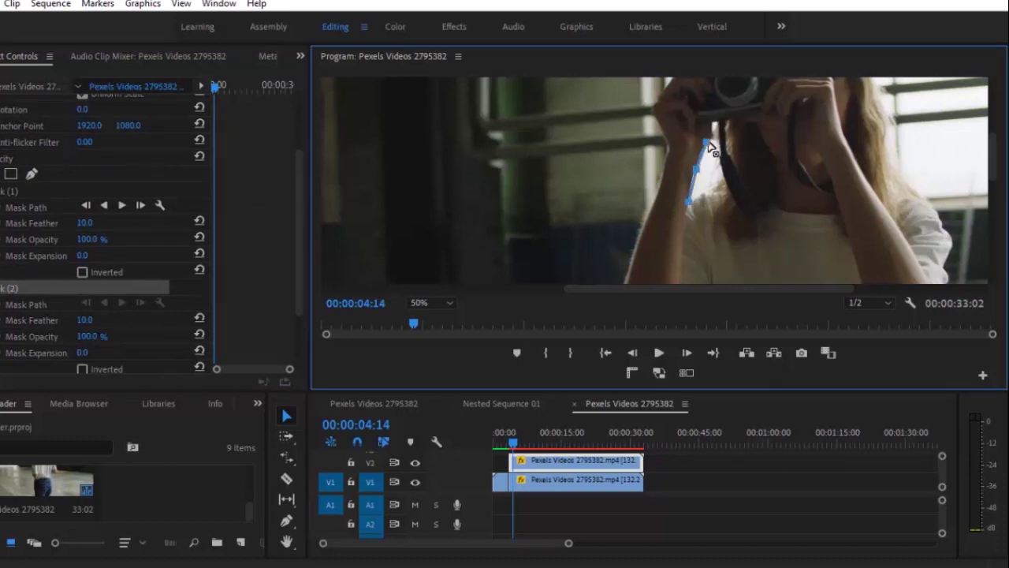
pyautogui.click(718, 123)
pyautogui.click(720, 156)
pyautogui.click(717, 179)
pyautogui.click(689, 203)
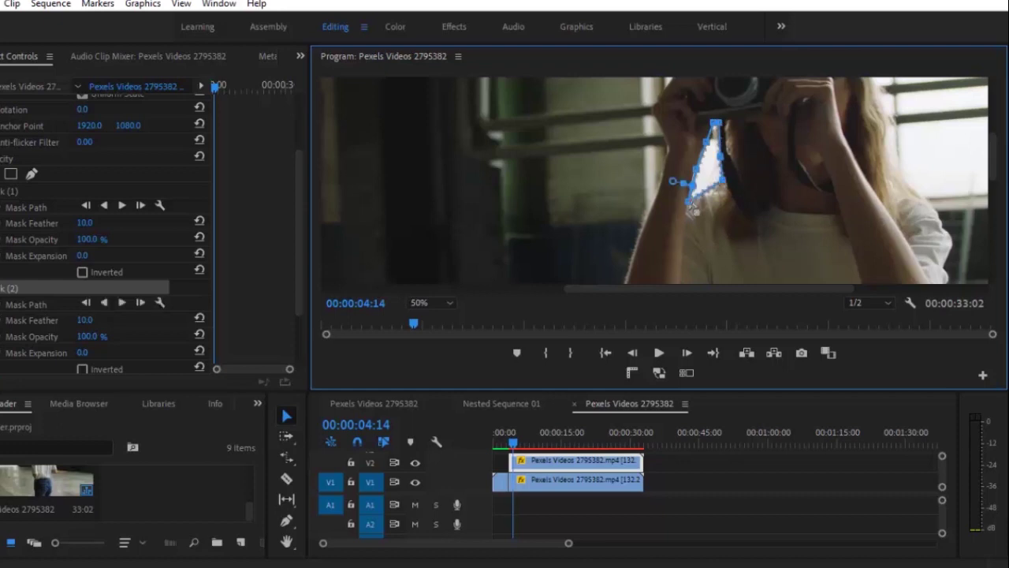
# Fit the monitor view and set the mask feather to 0.
pyautogui.click(450, 301)
pyautogui.click(442, 315)
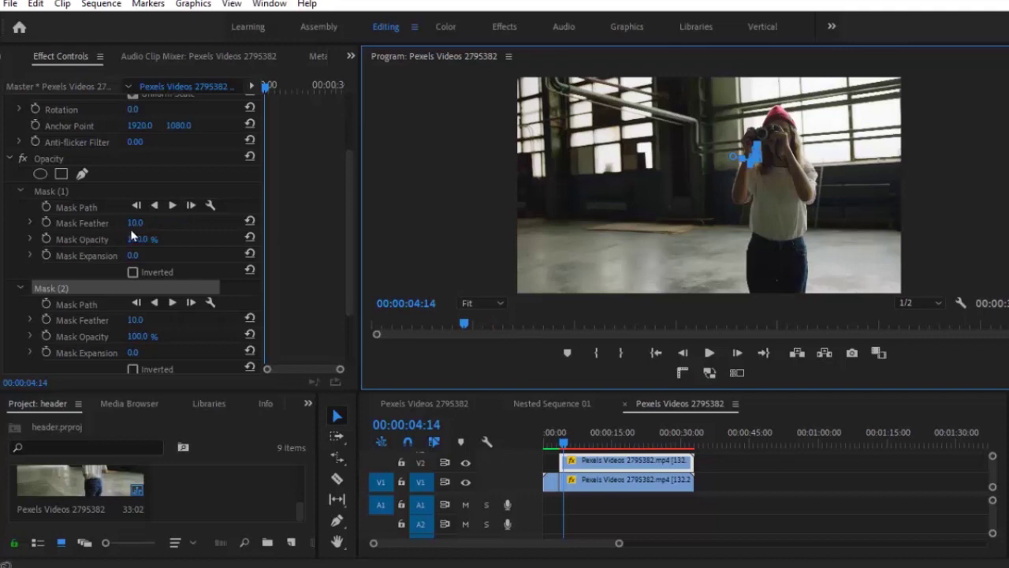
pyautogui.click(135, 223)
pyautogui.moveTo(137, 323); pyautogui.dragTo(138, 371)
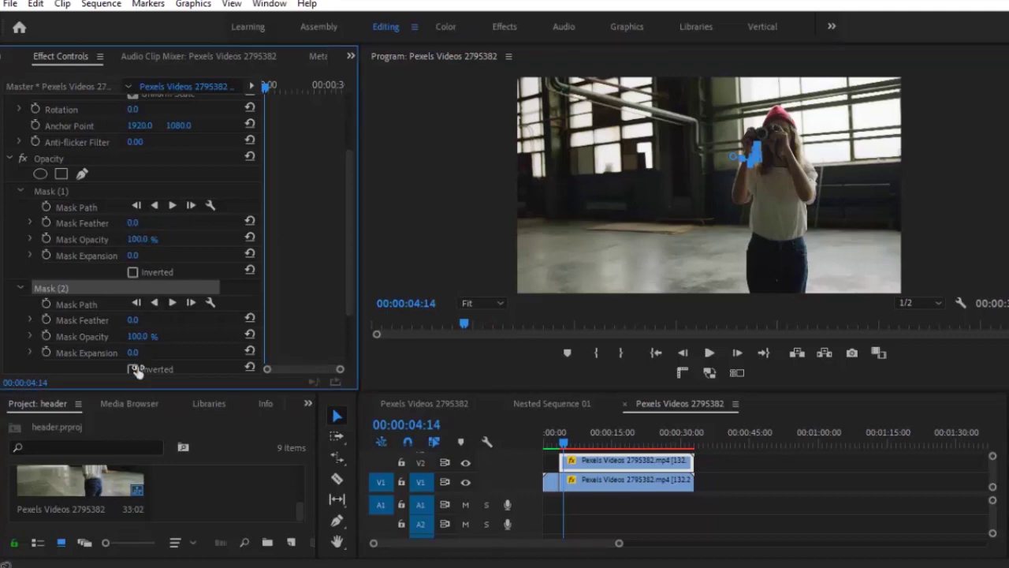
pyautogui.moveTo(355, 313); pyautogui.dragTo(350, 181)
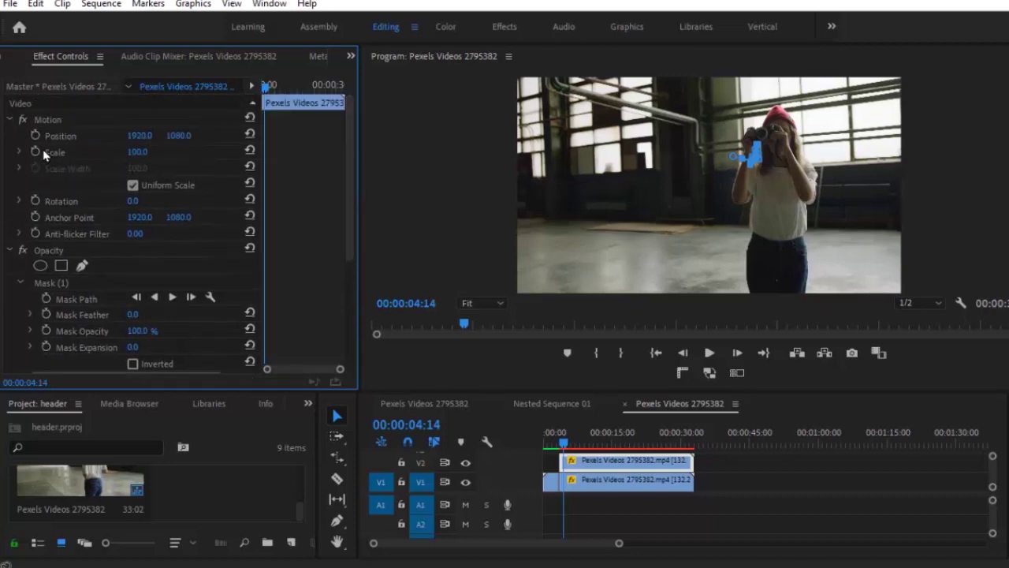
# Keyframe Scale and Position, then at 00:00:13:15 set Scale 120 and shift Position left.
pyautogui.click(36, 151)
pyautogui.click(35, 136)
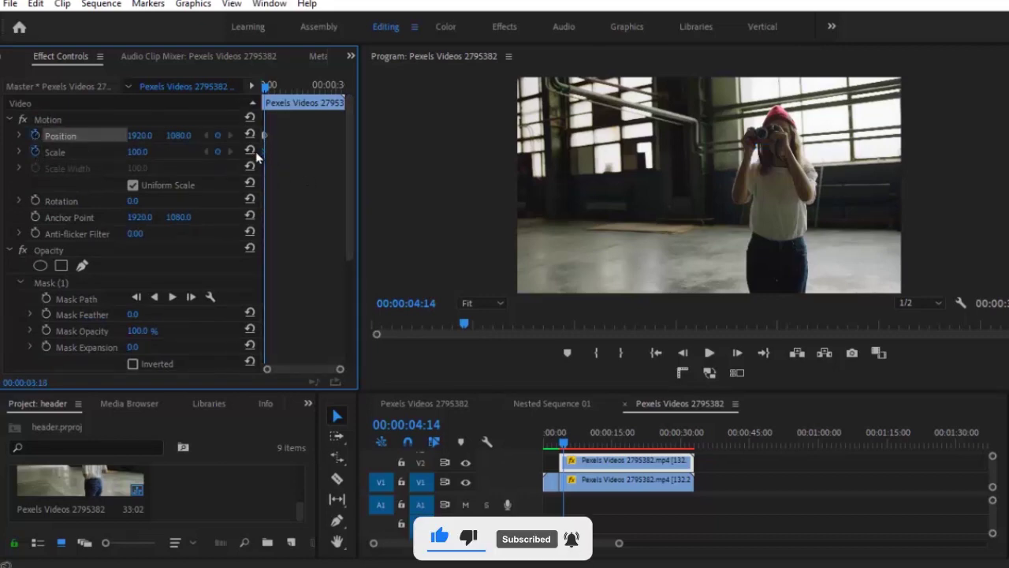
pyautogui.moveTo(266, 90); pyautogui.dragTo(288, 99)
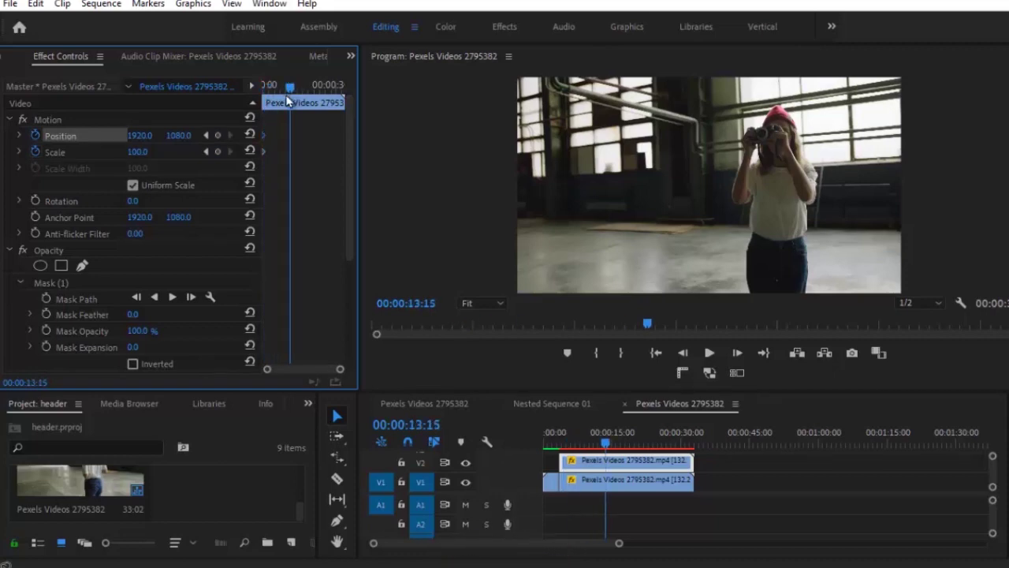
pyautogui.moveTo(146, 156); pyautogui.dragTo(138, 138)
pyautogui.click(139, 135)
pyautogui.write('1575.0')
pyautogui.press('Return')
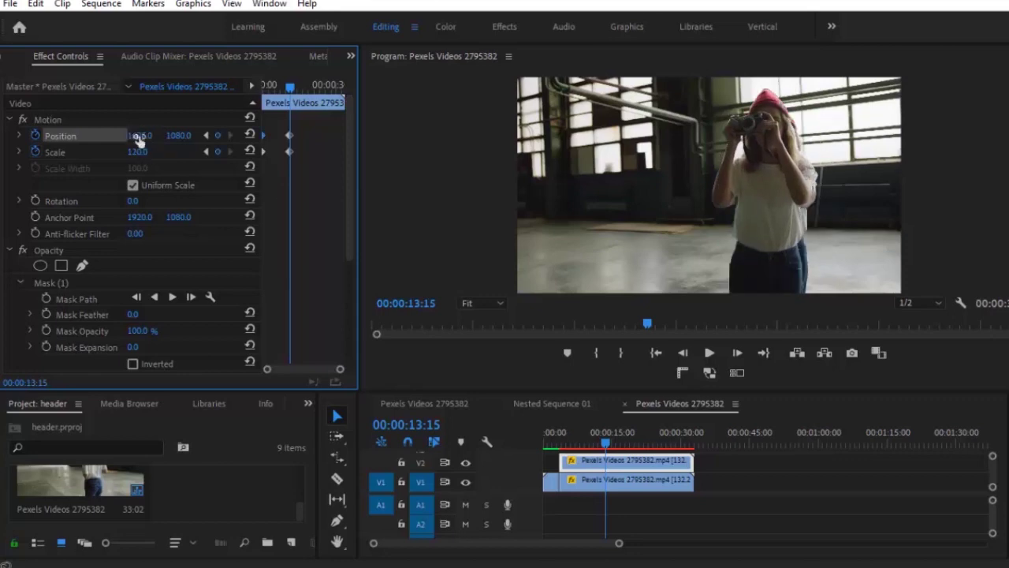
pyautogui.click(175, 136)
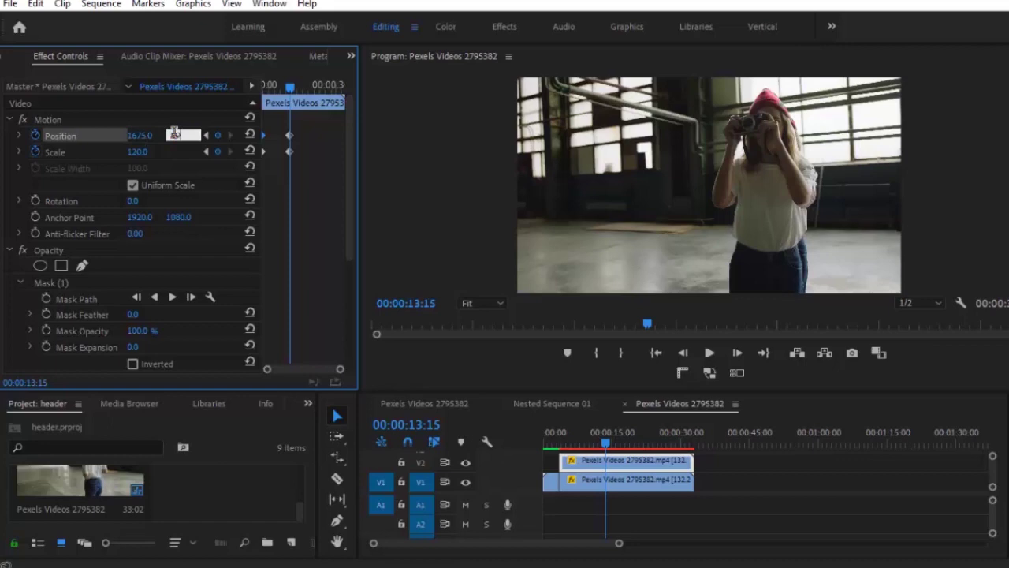
# Trim the V1 and V2 clips to end near 00:00:08:12 and shift the keyframes accordingly.
pyautogui.click(581, 436)
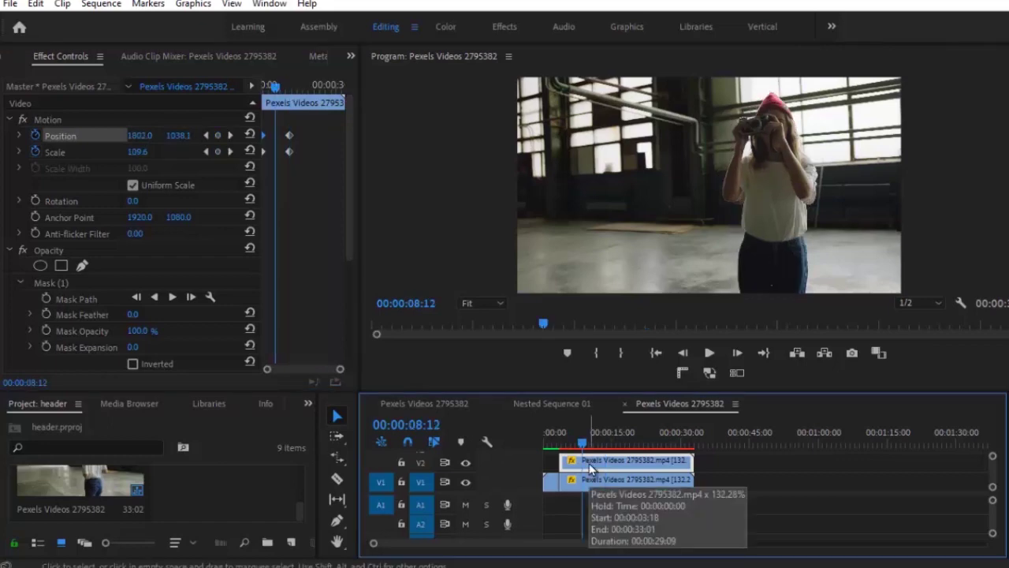
pyautogui.moveTo(687, 461); pyautogui.dragTo(581, 461)
pyautogui.moveTo(686, 479); pyautogui.dragTo(627, 461)
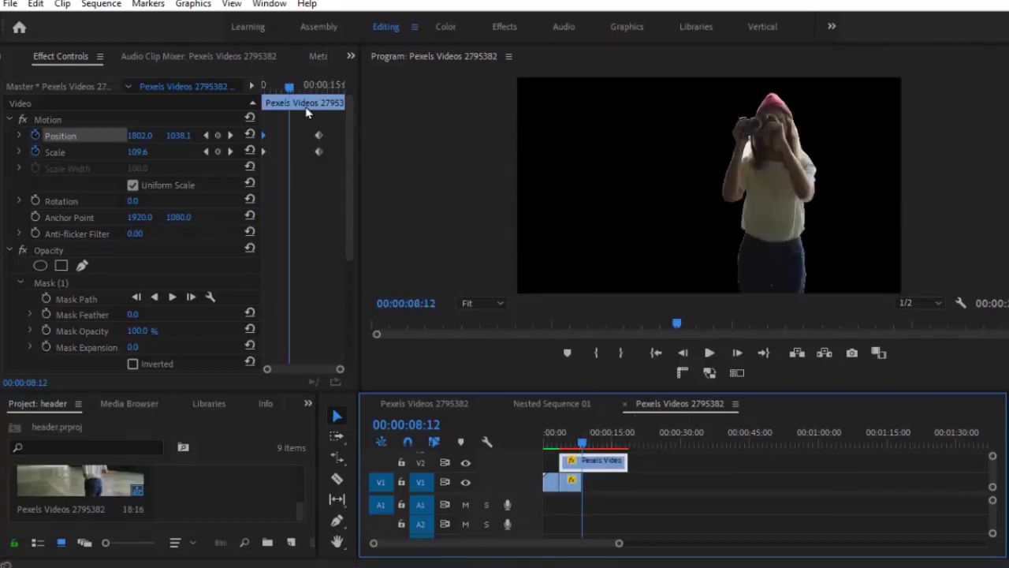
pyautogui.moveTo(306, 121); pyautogui.dragTo(290, 156)
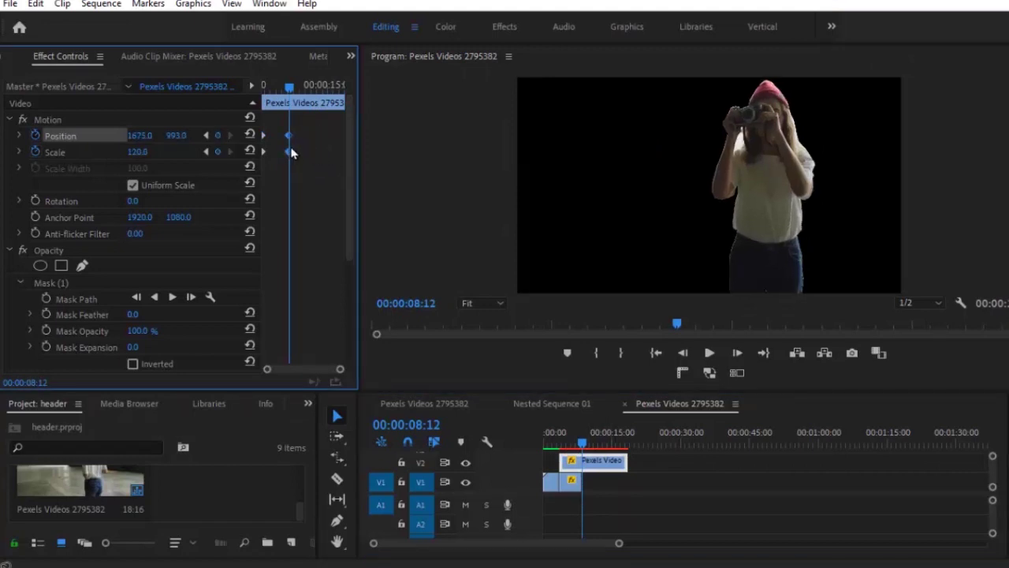
pyautogui.moveTo(561, 462); pyautogui.dragTo(581, 465)
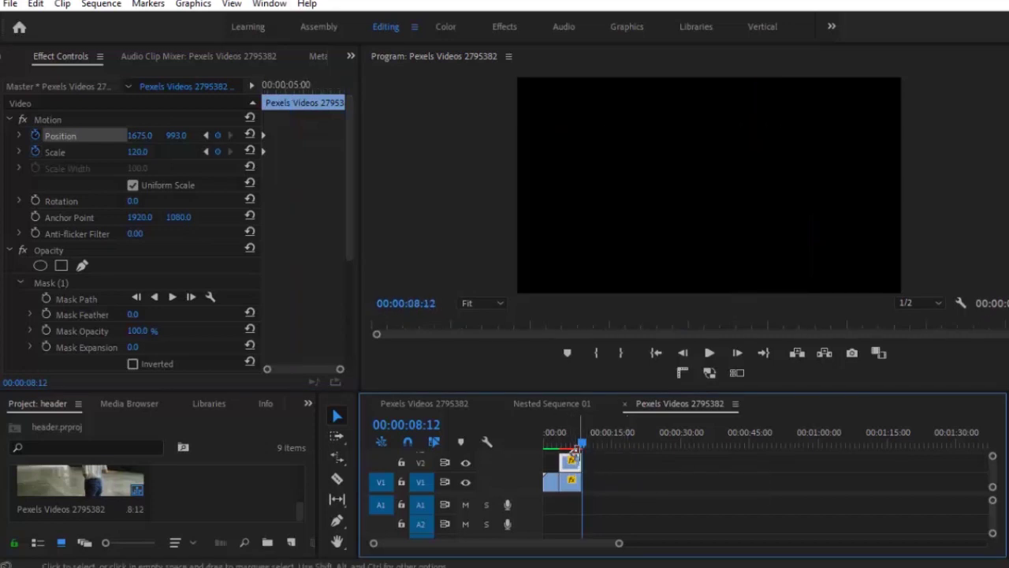
pyautogui.moveTo(621, 545); pyautogui.dragTo(487, 552)
pyautogui.moveTo(766, 443)
pyautogui.mouseDown()
pyautogui.moveTo(619, 448)
pyautogui.moveTo(763, 433)
pyautogui.mouseUp()
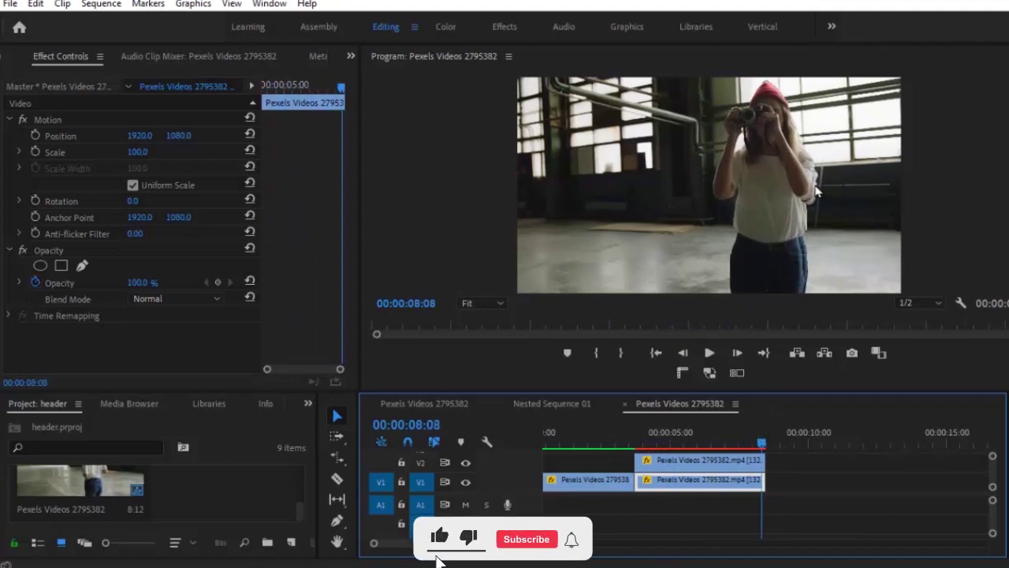
# Apply Gaussian Blur to the frozen background clip on V1.
pyautogui.click(712, 460)
pyautogui.click(731, 479)
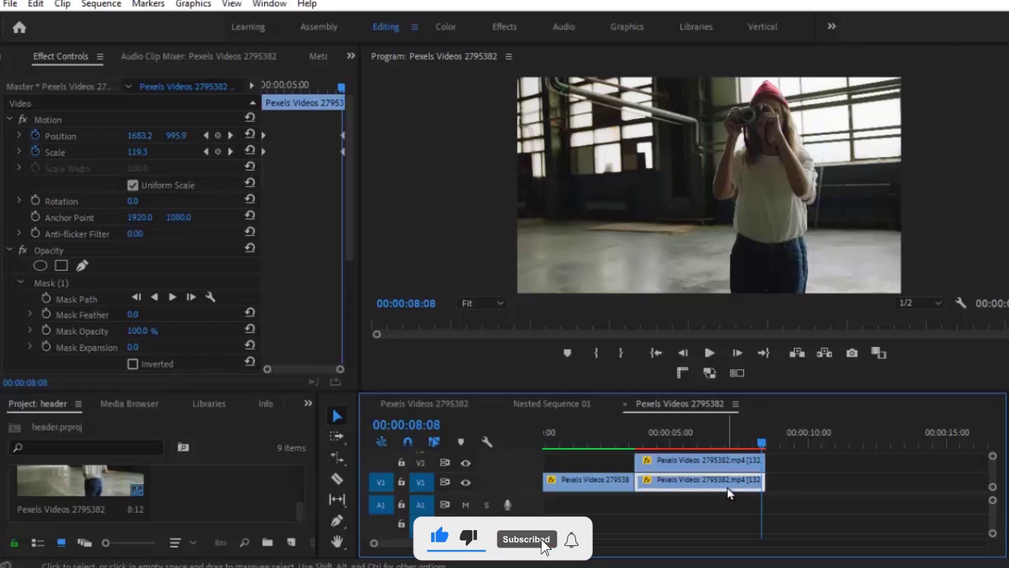
pyautogui.click(307, 404)
pyautogui.click(323, 486)
pyautogui.click(141, 424)
pyautogui.write('ga')
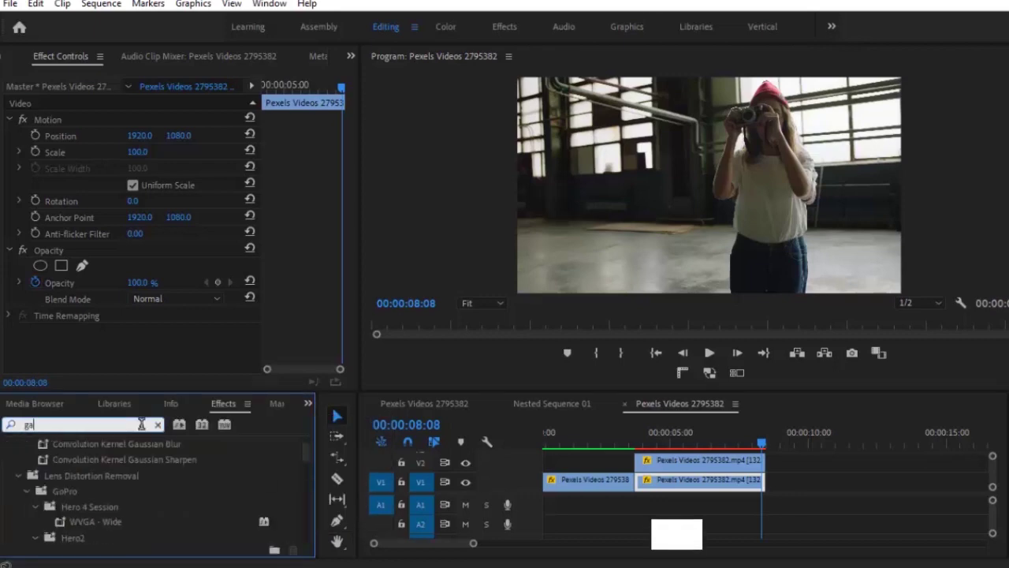
pyautogui.write('ussian')
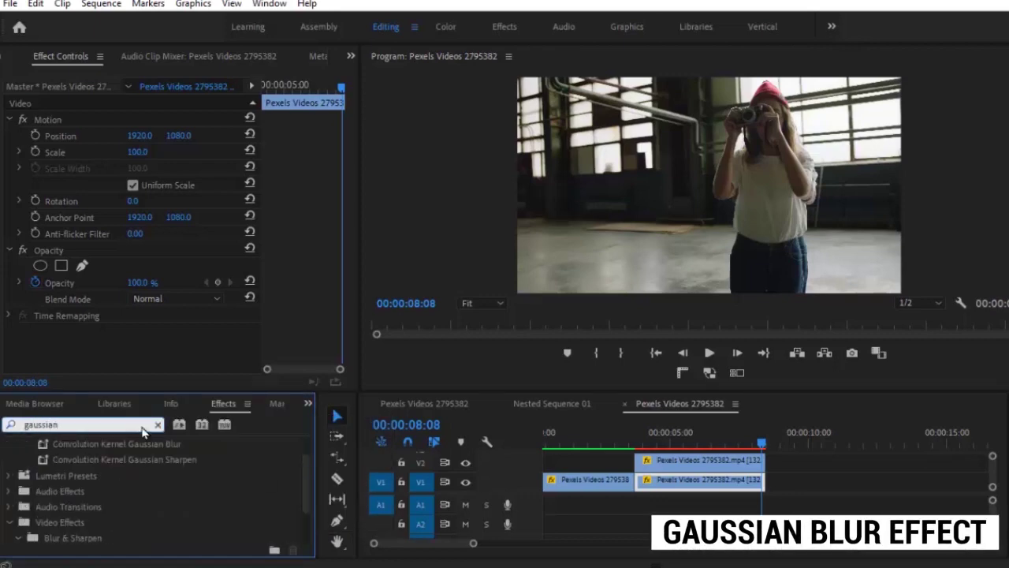
pyautogui.moveTo(303, 482); pyautogui.dragTo(307, 515)
pyautogui.moveTo(111, 504); pyautogui.dragTo(689, 494)
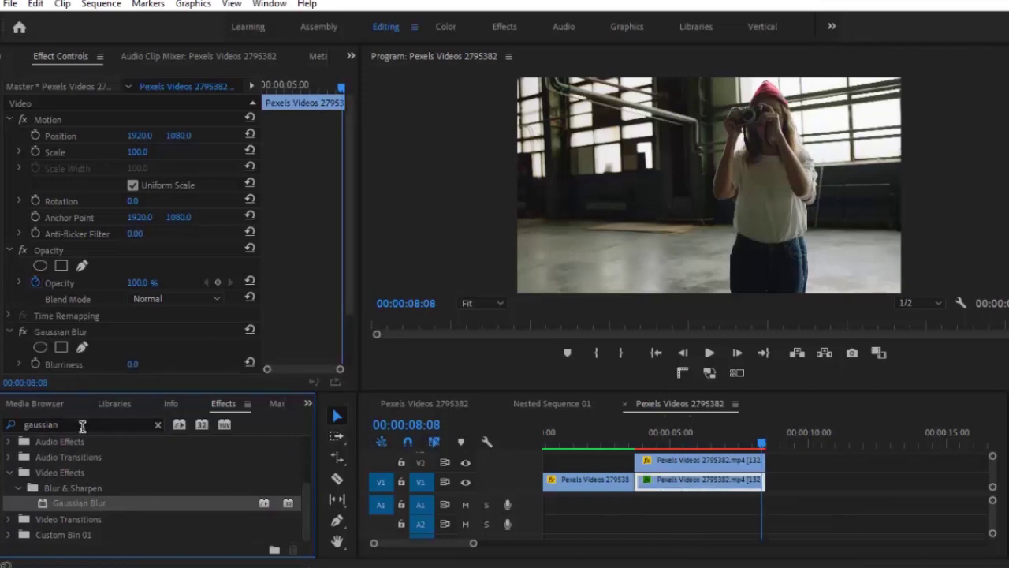
# Apply the Black & White effect to the same V1 clip.
pyautogui.click(82, 426)
pyautogui.press('BackSpace')
pyautogui.press('BackSpace')
pyautogui.press('BackSpace')
pyautogui.press('BackSpace')
pyautogui.press('BackSpace')
pyautogui.press('BackSpace')
pyautogui.press('BackSpace')
pyautogui.press('BackSpace')
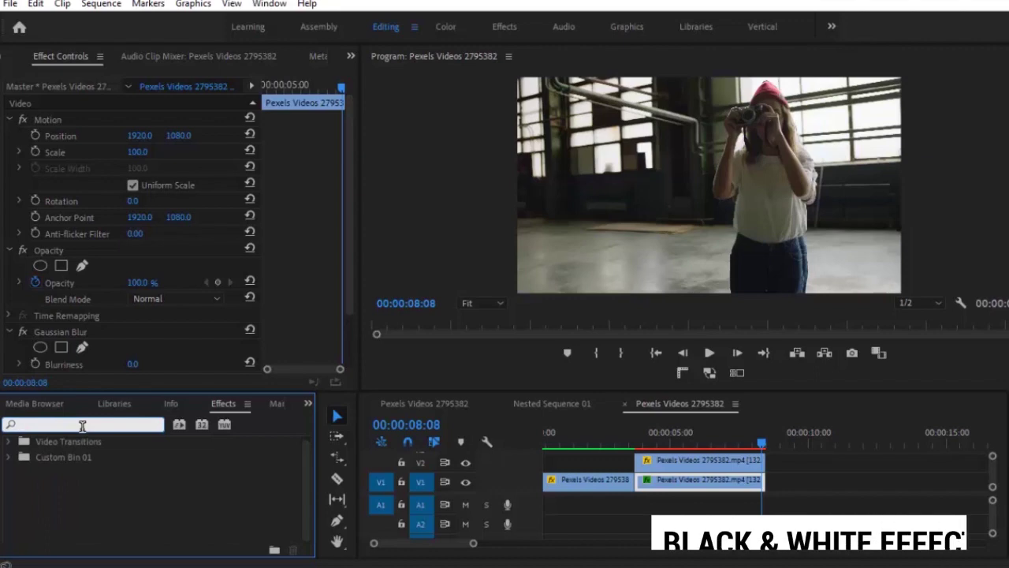
pyautogui.write('black &')
pyautogui.moveTo(79, 456); pyautogui.dragTo(701, 481)
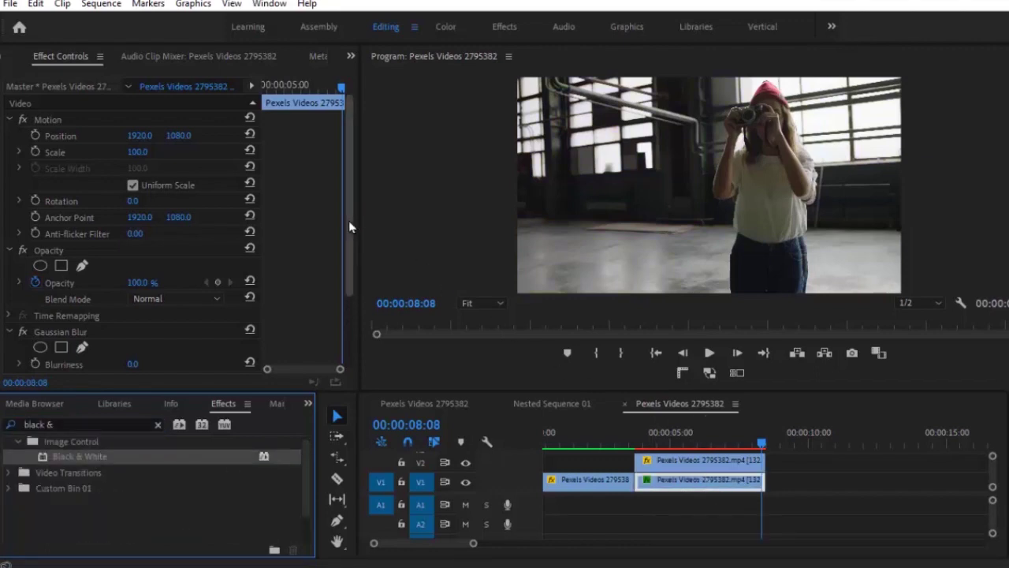
# Set Gaussian Blur Blurriness to 100 and enable Repeat Edge Pixels.
pyautogui.moveTo(348, 215); pyautogui.dragTo(347, 297)
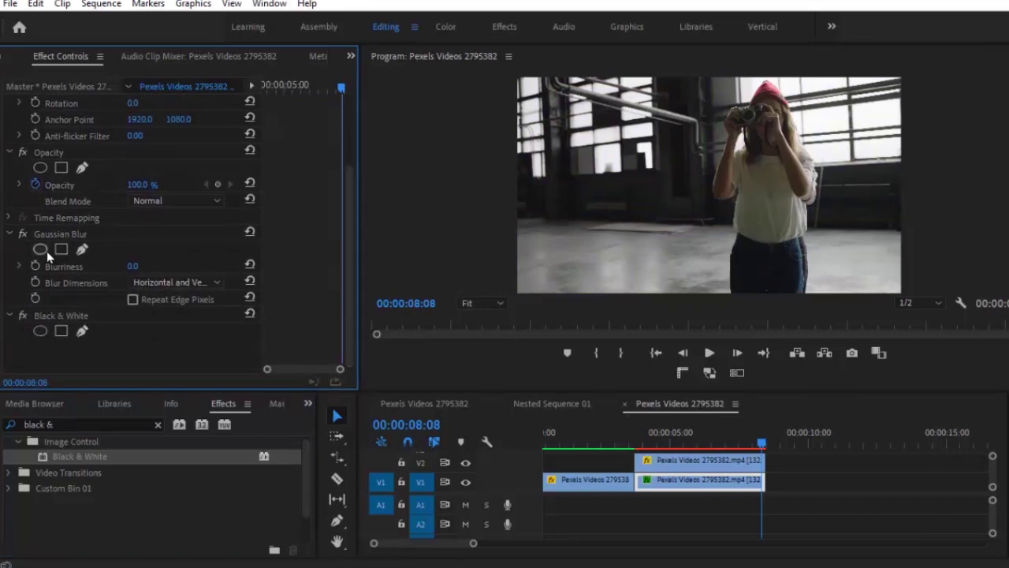
pyautogui.click(132, 264)
pyautogui.click(132, 300)
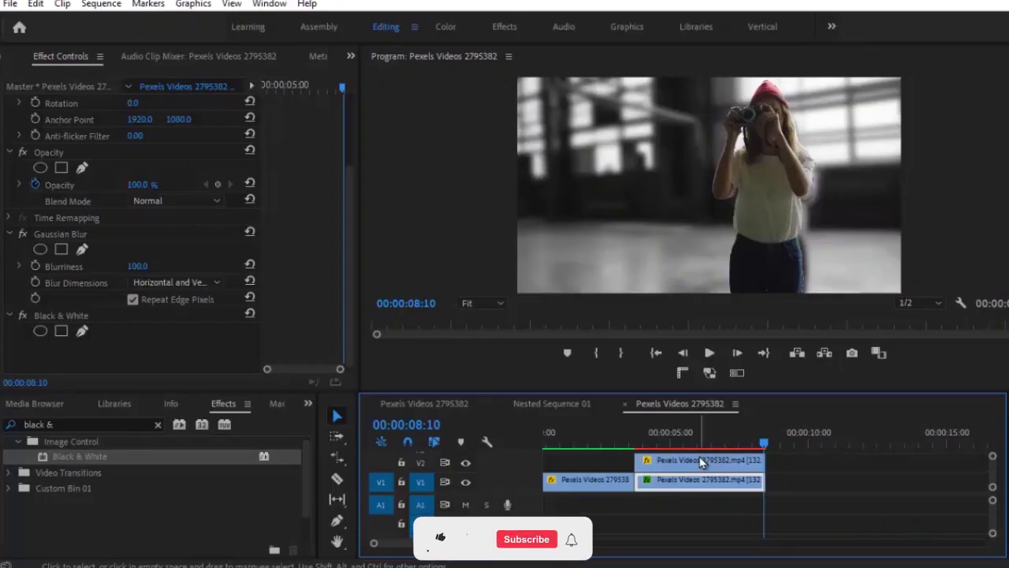
pyautogui.click(701, 462)
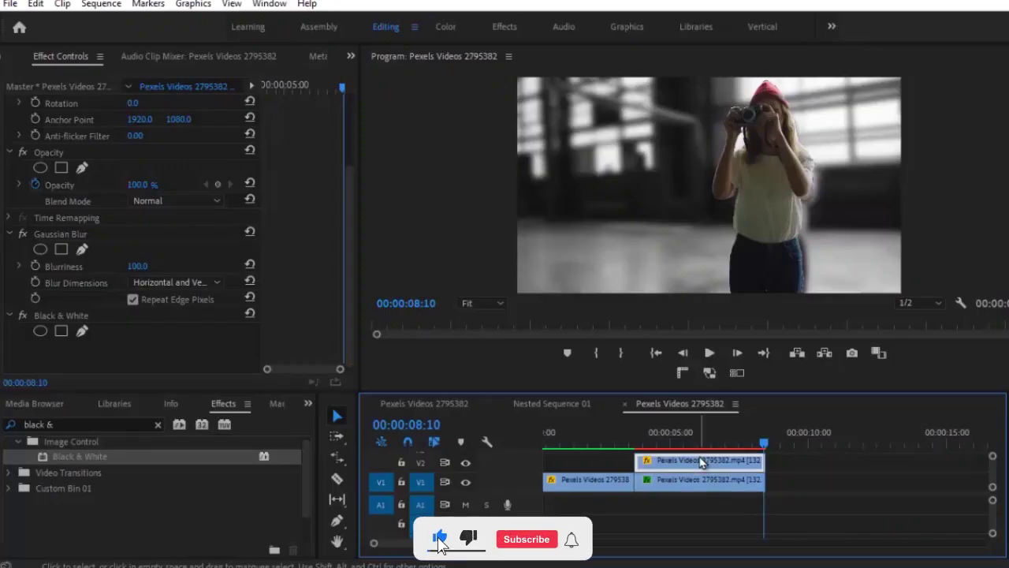
# Nest the cut-out woman clip on V2 as Nested Sequence 03.
pyautogui.rightClick(701, 463)
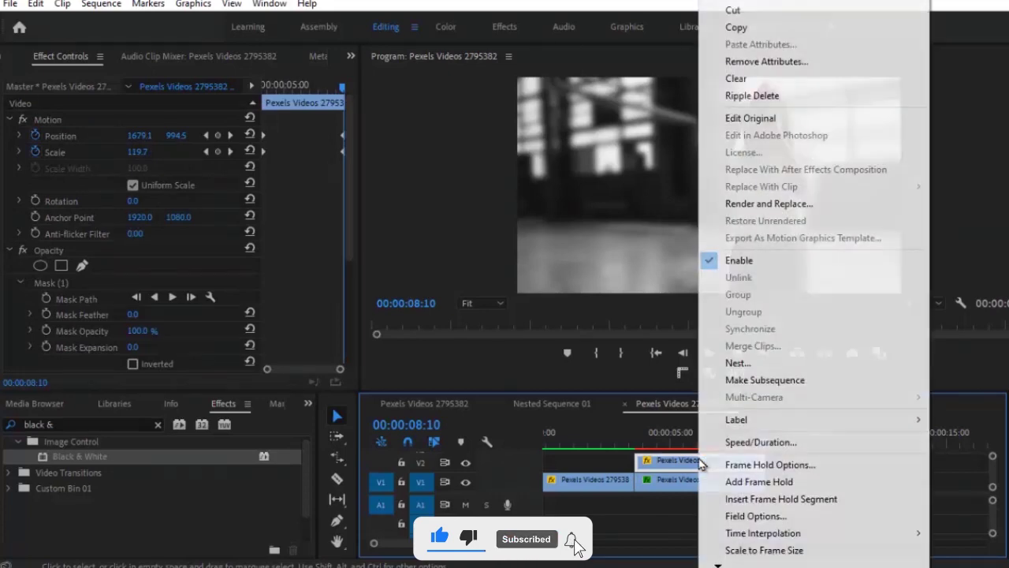
pyautogui.click(731, 362)
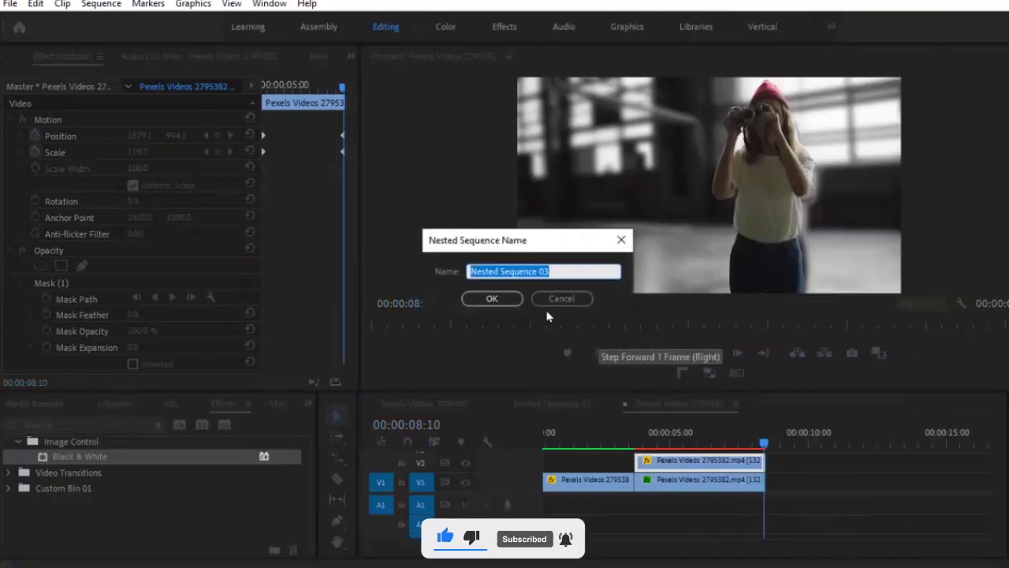
pyautogui.click(497, 303)
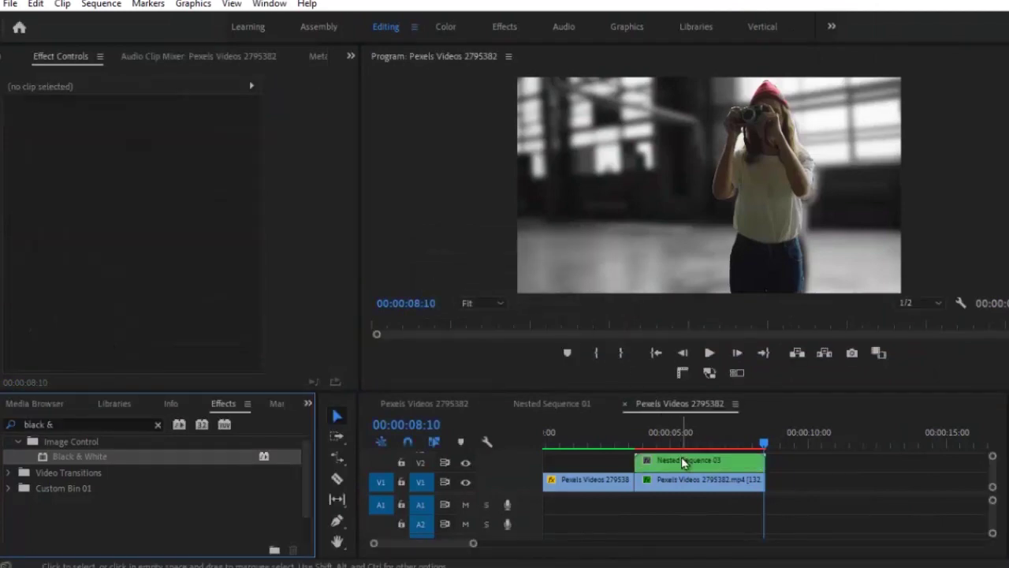
# Apply the Radial Shadow effect to the Nested Sequence 03 clip.
pyautogui.click(683, 462)
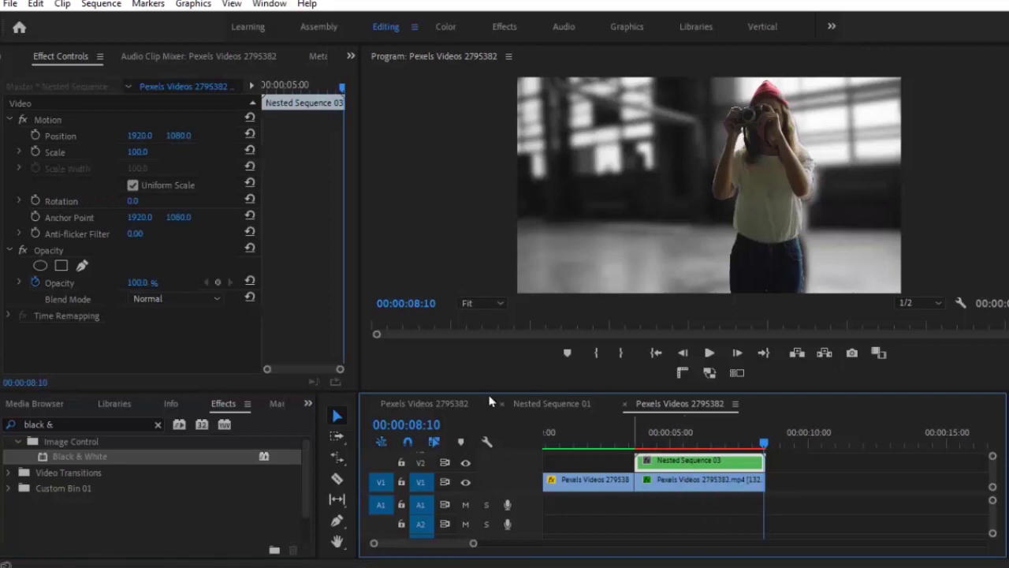
pyautogui.click(158, 424)
pyautogui.click(118, 424)
pyautogui.write('radial sh')
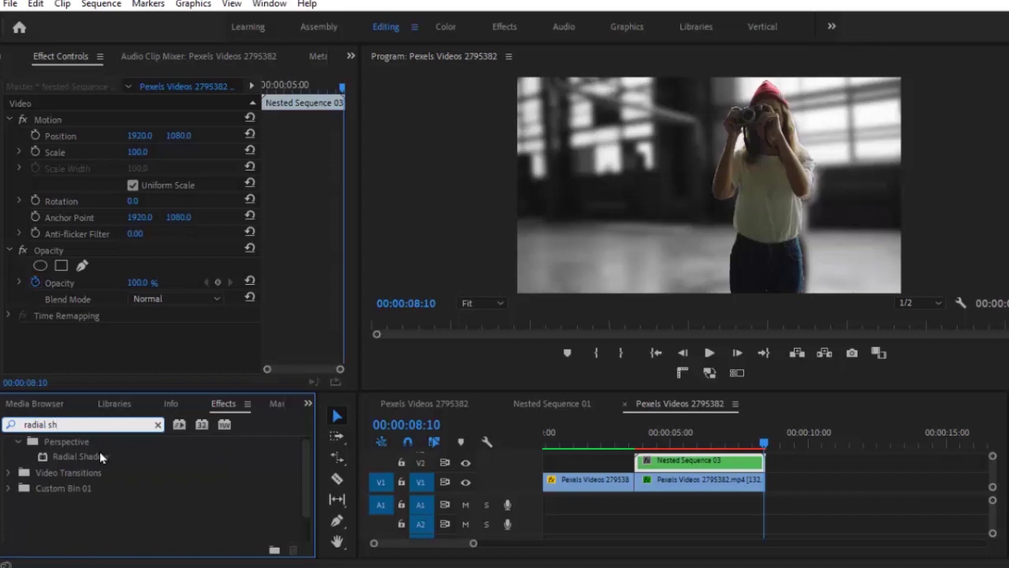
pyautogui.moveTo(99, 456); pyautogui.dragTo(742, 473)
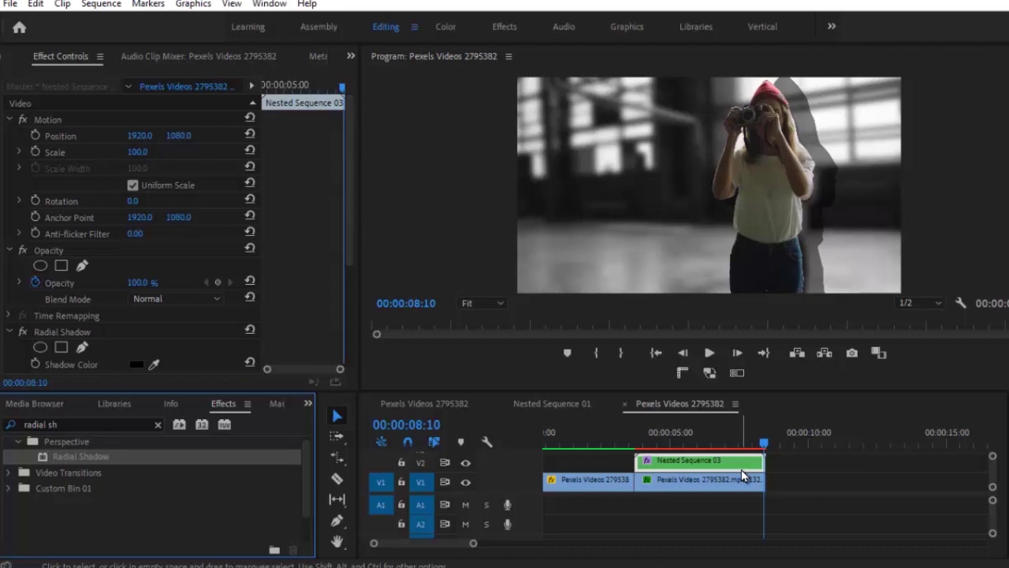
# Set the Radial Shadow colour to white with 100% opacity.
pyautogui.click(349, 228)
pyautogui.scroll(-5, 341, 281)
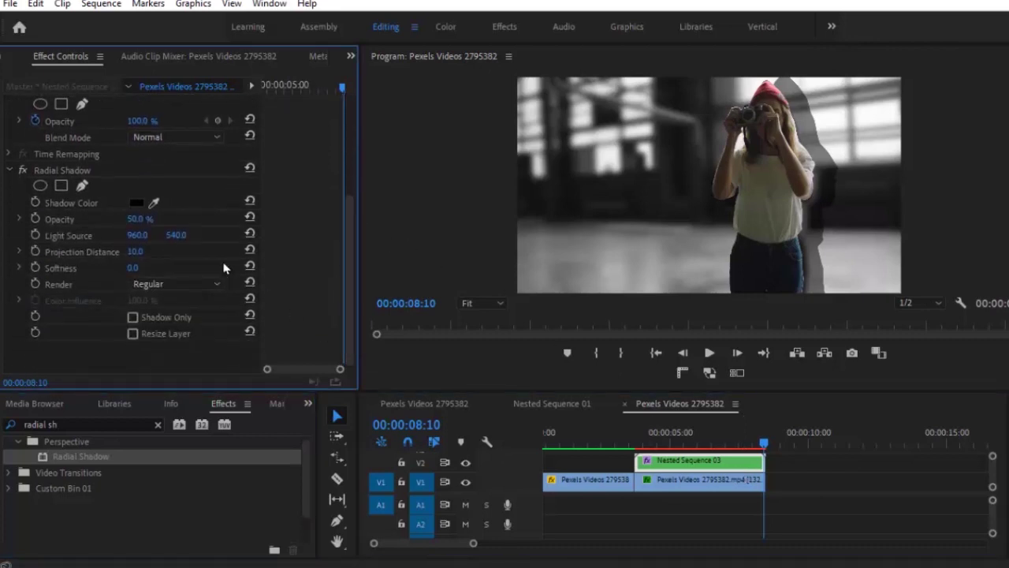
pyautogui.click(136, 204)
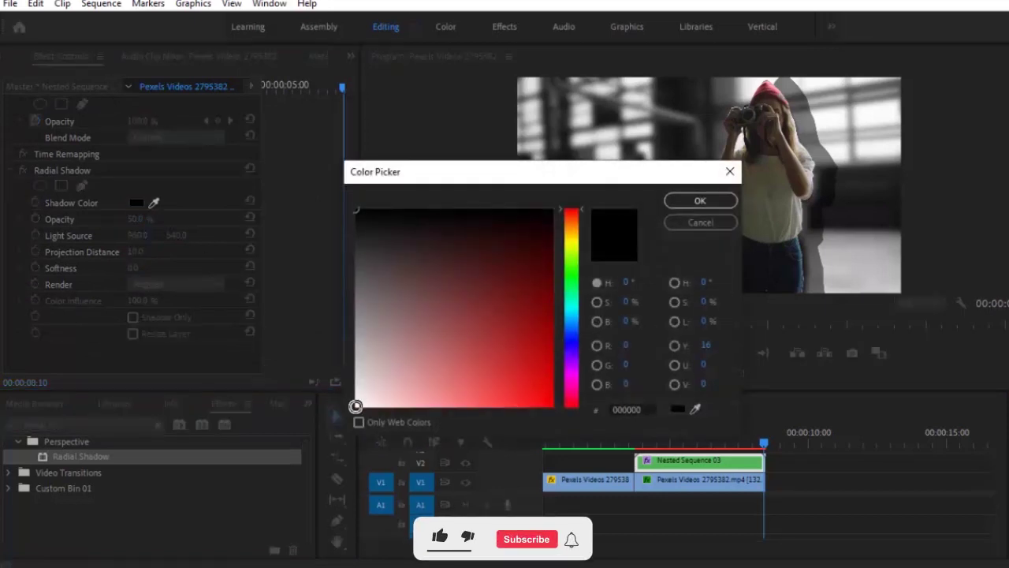
pyautogui.click(356, 405)
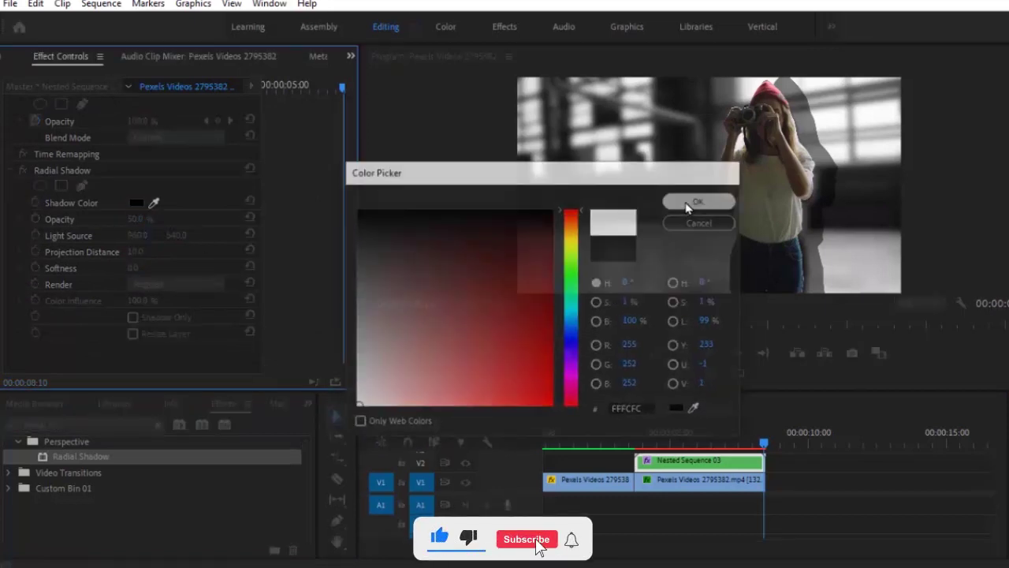
pyautogui.click(686, 205)
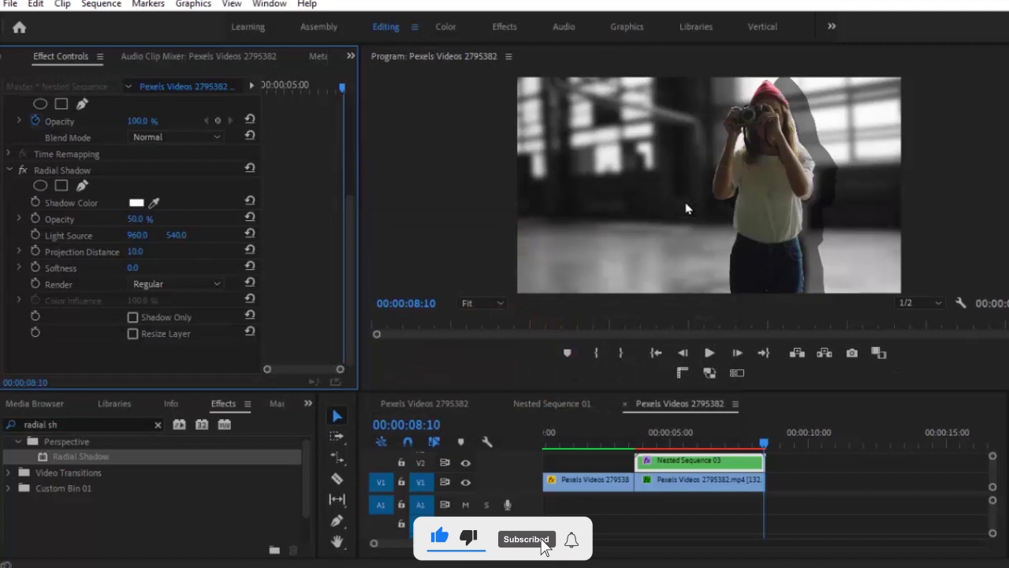
pyautogui.click(142, 219)
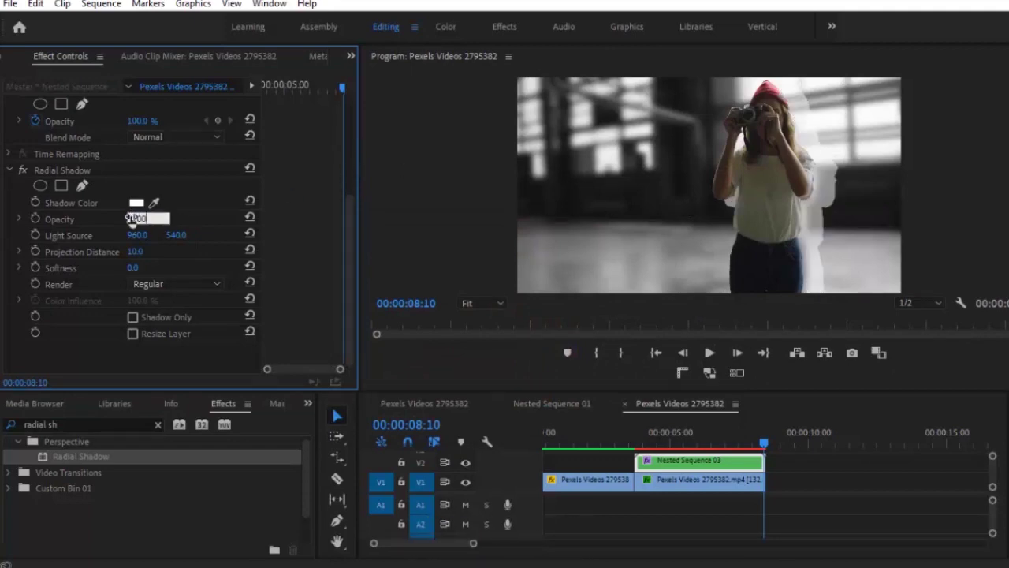
pyautogui.write('100')
pyautogui.press('Return')
# Set the Light Source to 2516, 954 and Projection Distance to 3.5.
pyautogui.click(134, 236)
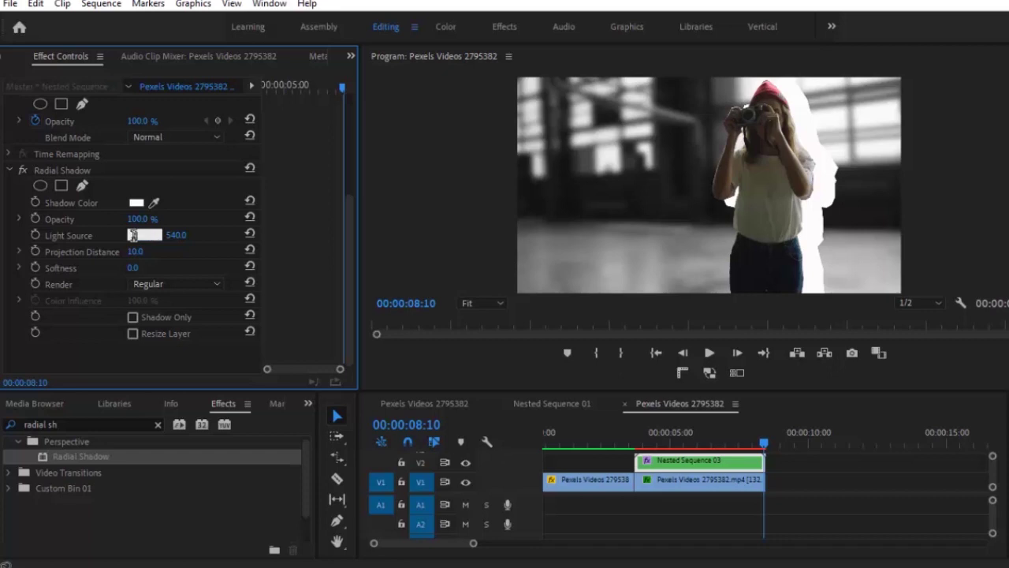
pyautogui.press('Return')
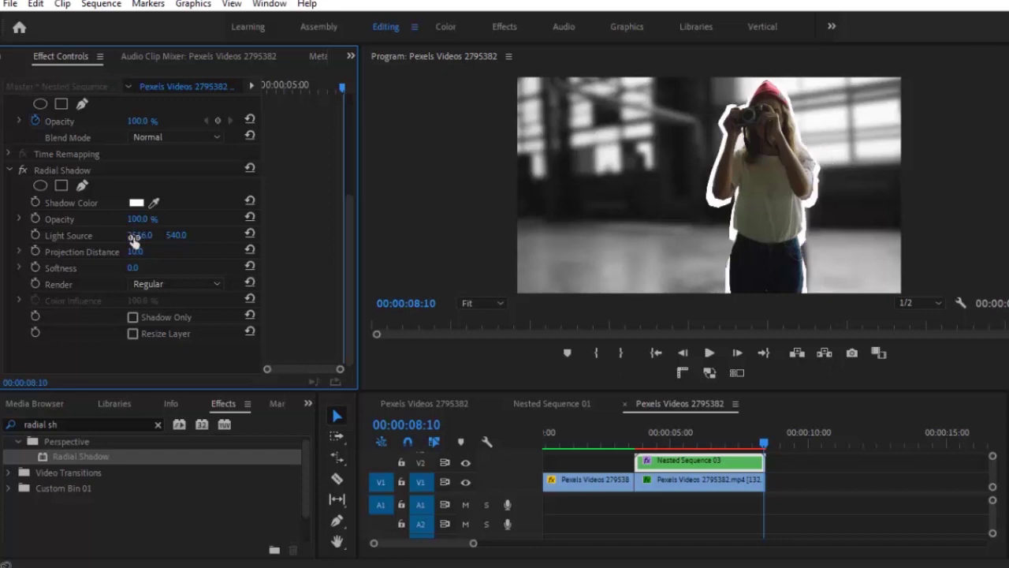
pyautogui.click(177, 234)
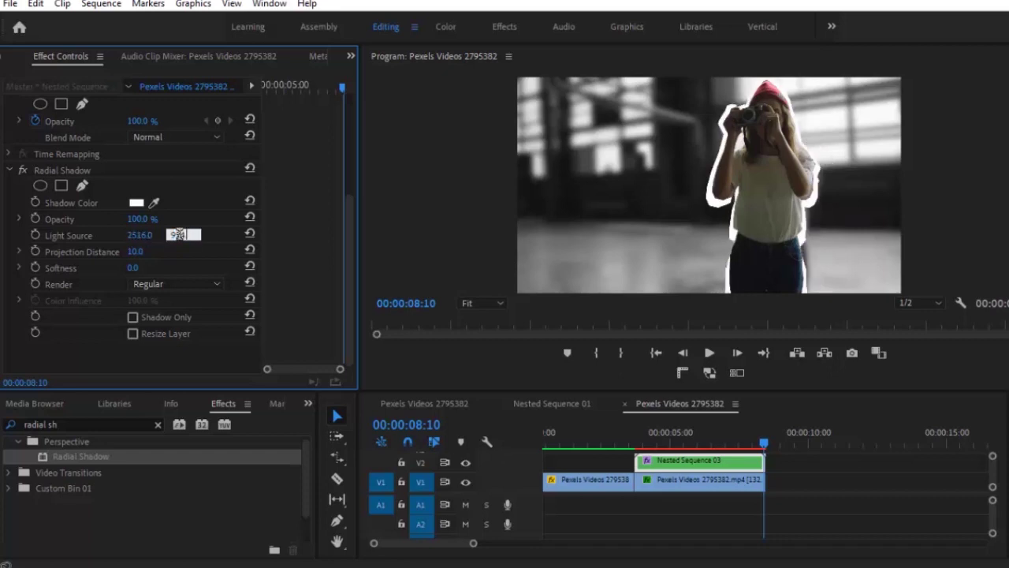
pyautogui.write('954')
pyautogui.press('Return')
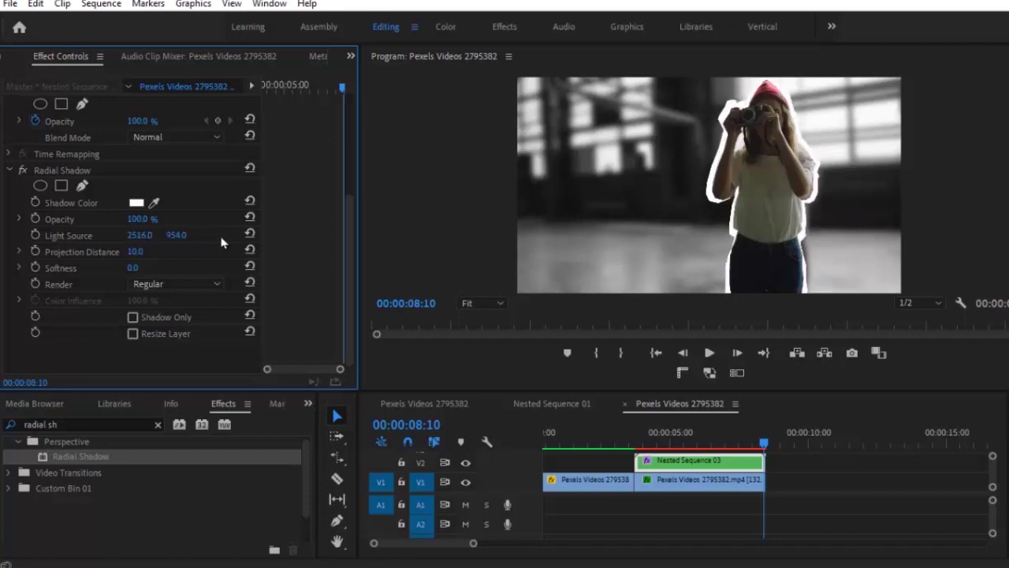
pyautogui.click(132, 251)
pyautogui.press('Return')
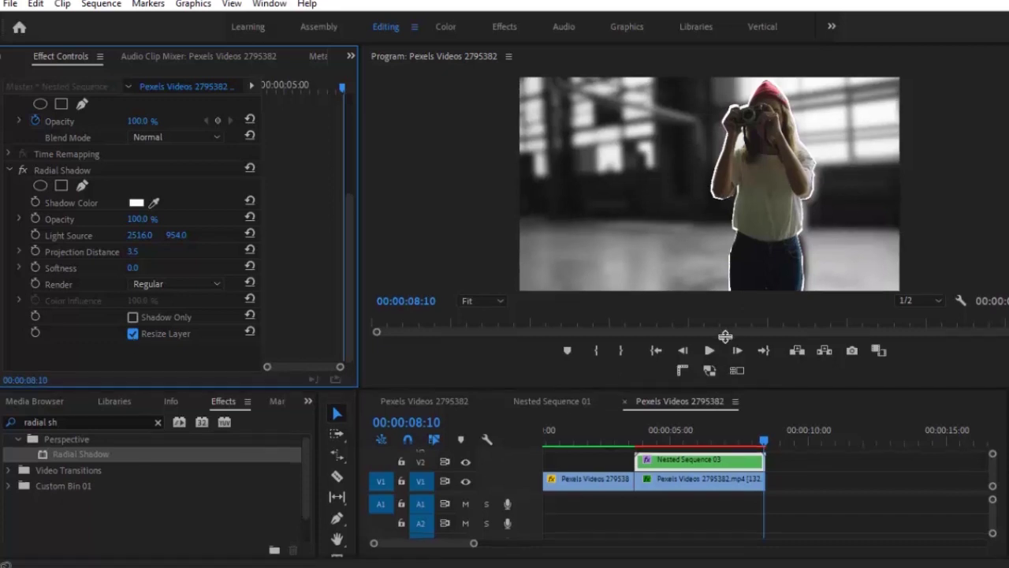
# Move Nested Sequence 03 up to track V4.
pyautogui.moveTo(720, 392); pyautogui.dragTo(710, 339)
pyautogui.click(700, 436)
pyautogui.moveTo(699, 436); pyautogui.dragTo(703, 399)
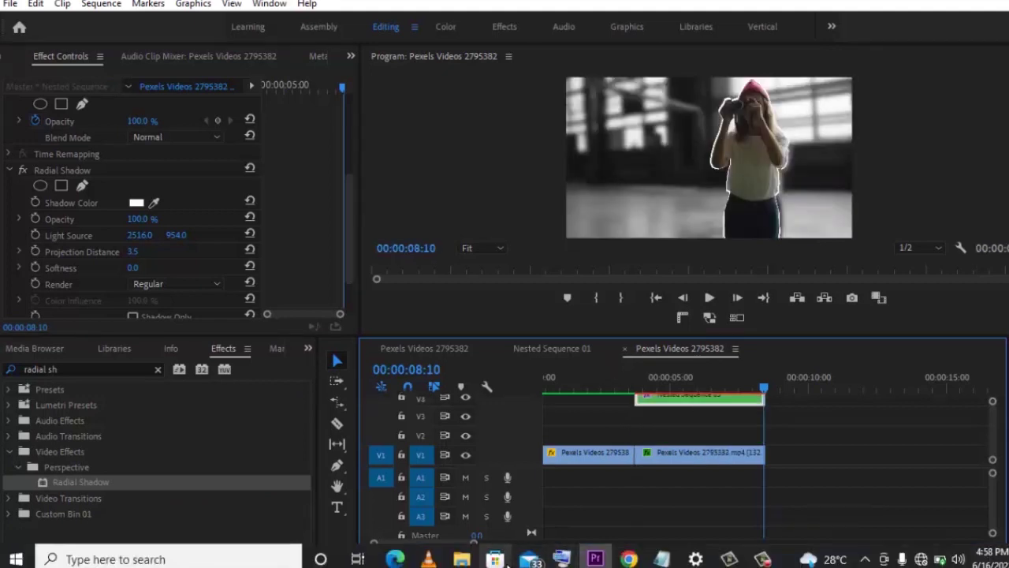
# Place the white grunge brush-stroke PNG on track V2.
pyautogui.moveTo(471, 559)
pyautogui.click(388, 468)
pyautogui.moveTo(174, 149)
pyautogui.mouseDown()
pyautogui.moveTo(221, 149)
pyautogui.moveTo(607, 558)
pyautogui.moveTo(579, 559)
pyautogui.moveTo(599, 557)
pyautogui.moveTo(647, 429)
pyautogui.moveTo(642, 437)
pyautogui.mouseUp()
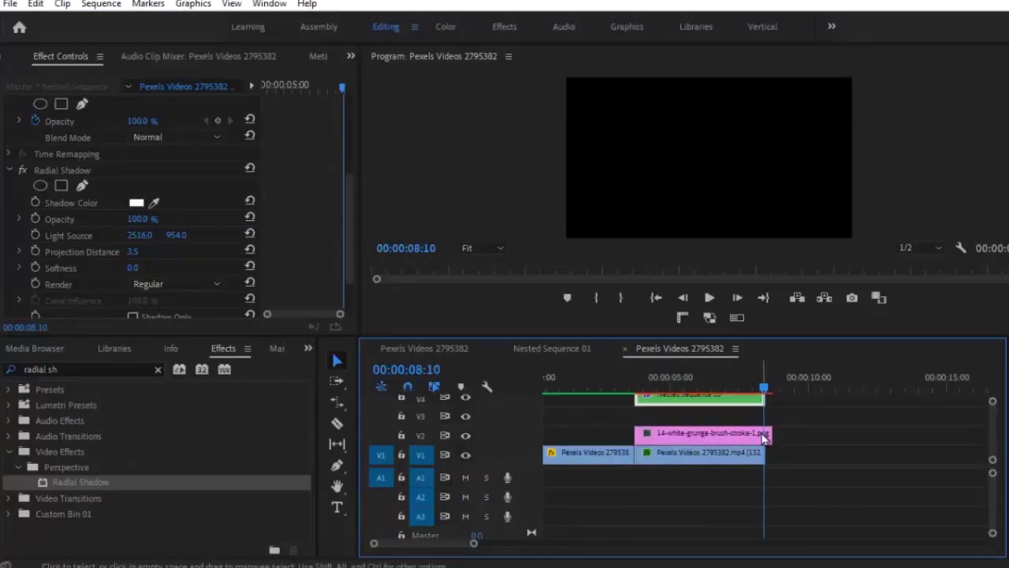
# Set the brush stroke's Scale to 261 and Position X to 2742.
pyautogui.click(753, 440)
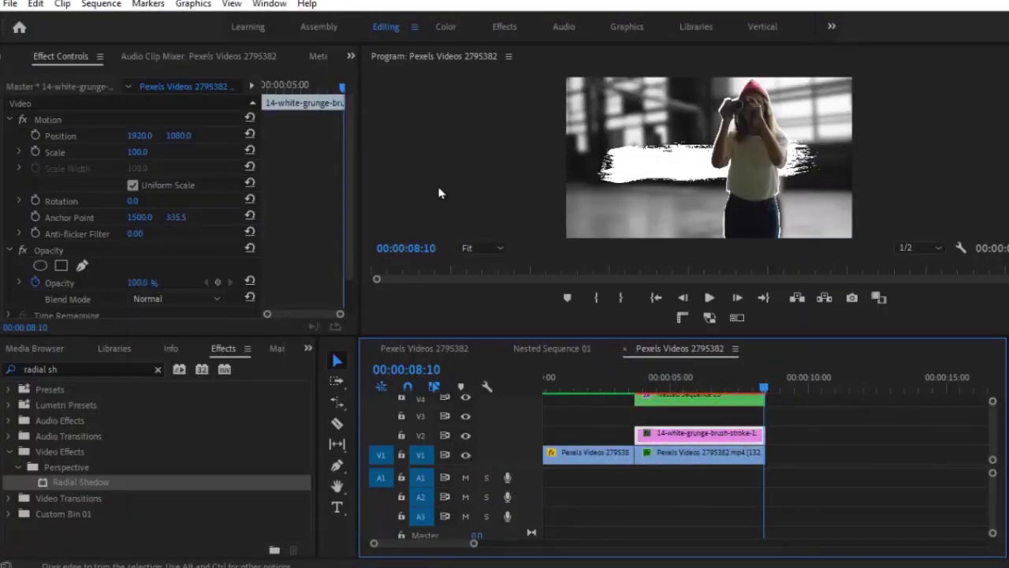
pyautogui.click(139, 153)
pyautogui.write('260')
pyautogui.press('Return')
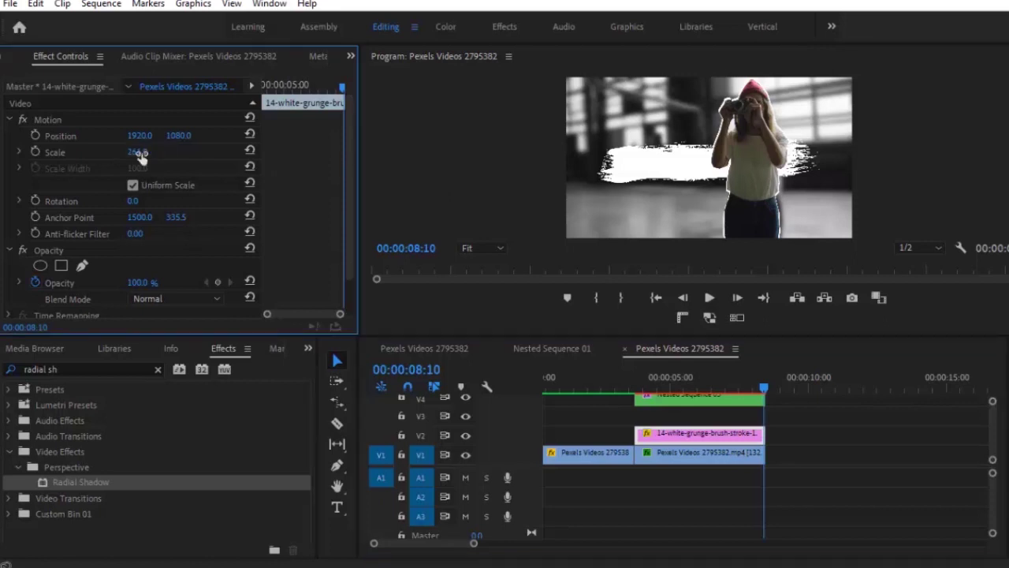
pyautogui.click(139, 135)
pyautogui.write('28')
pyautogui.write('42')
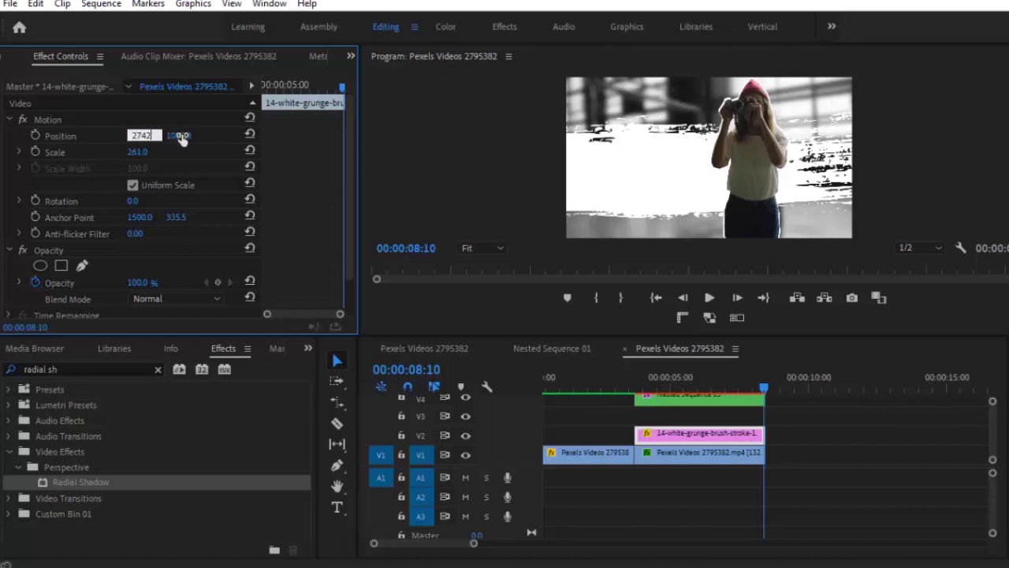
pyautogui.click(182, 134)
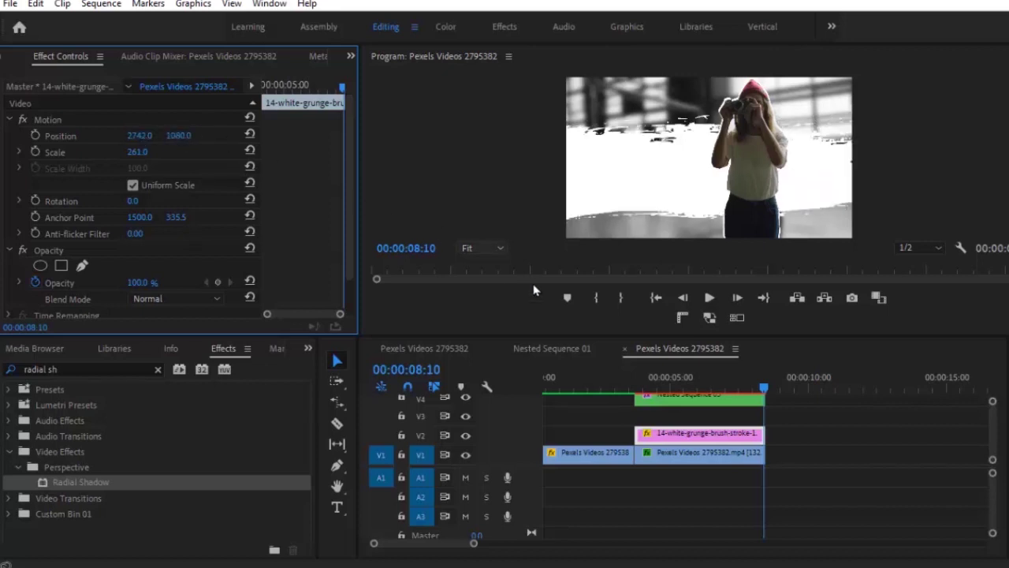
pyautogui.click(690, 425)
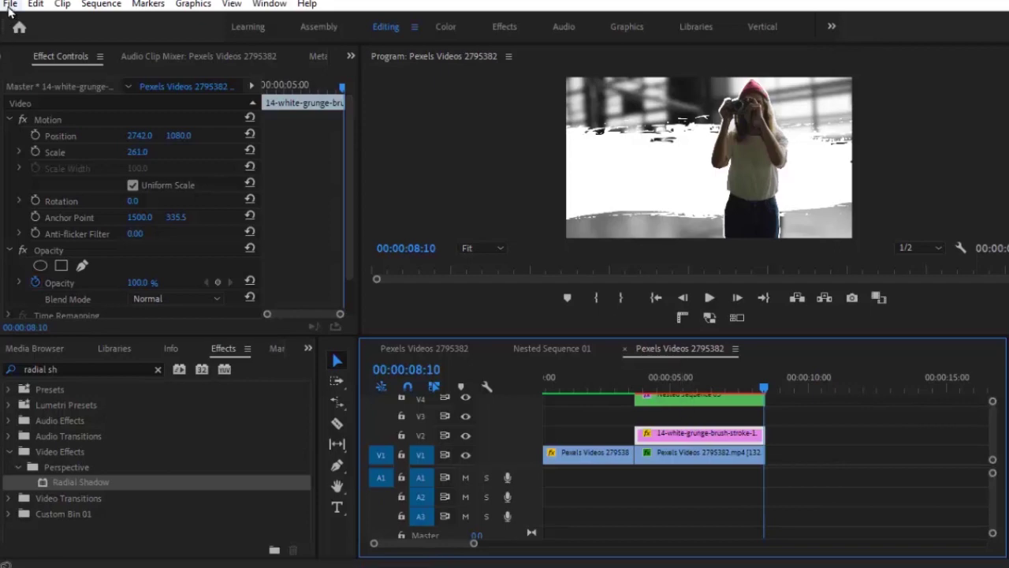
# Create a new legacy title, Title 02.
pyautogui.click(9, 4)
pyautogui.moveTo(34, 22)
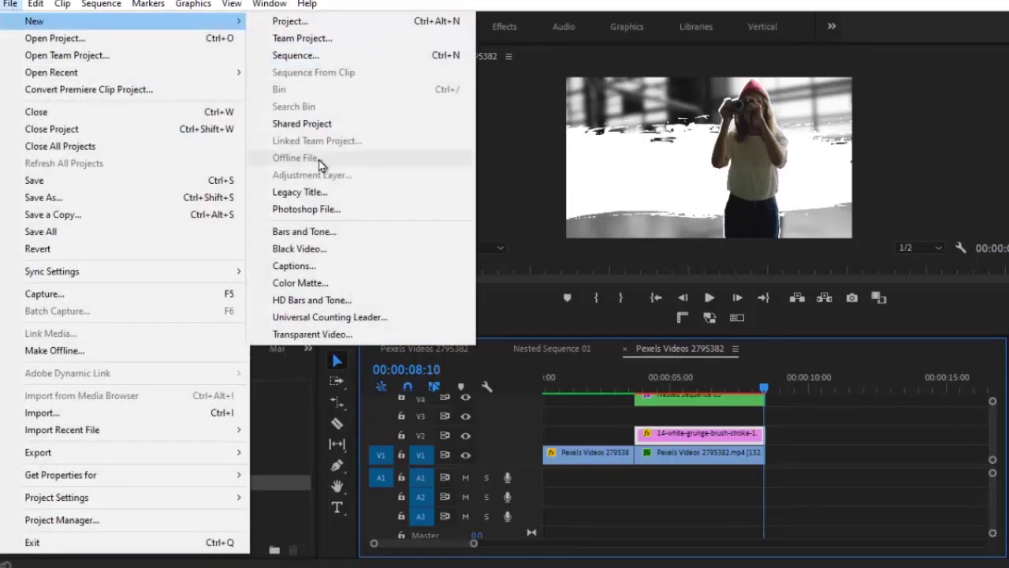
pyautogui.click(299, 192)
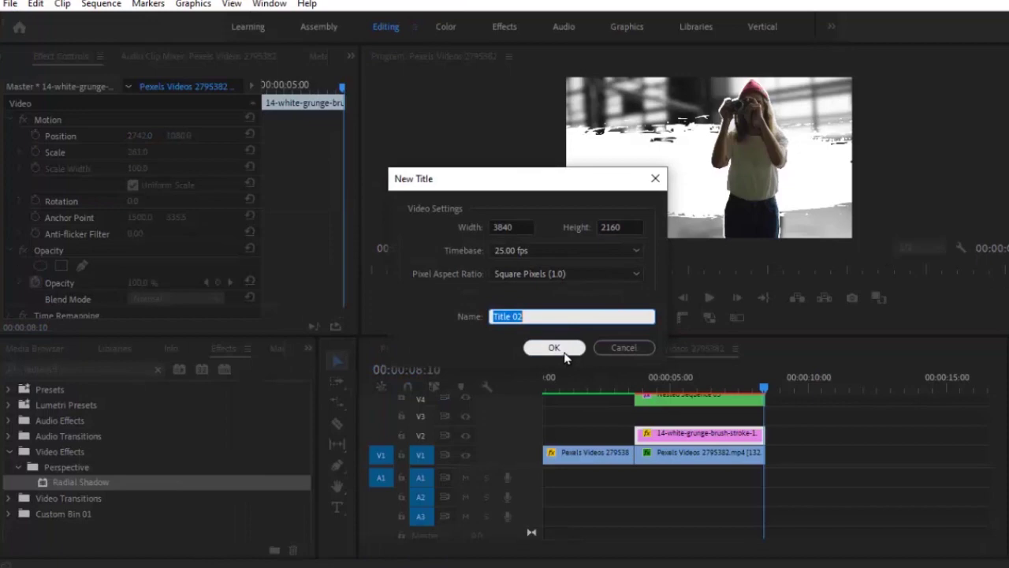
pyautogui.click(565, 354)
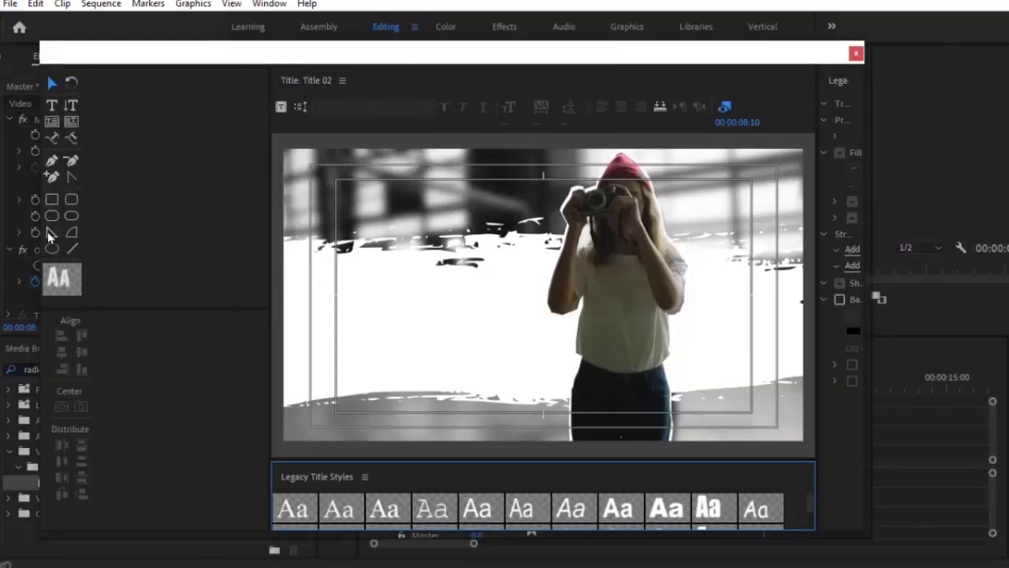
# Add large deep-red (A31414) CHARACTER REVEAL text near the top of the frame.
pyautogui.click(51, 105)
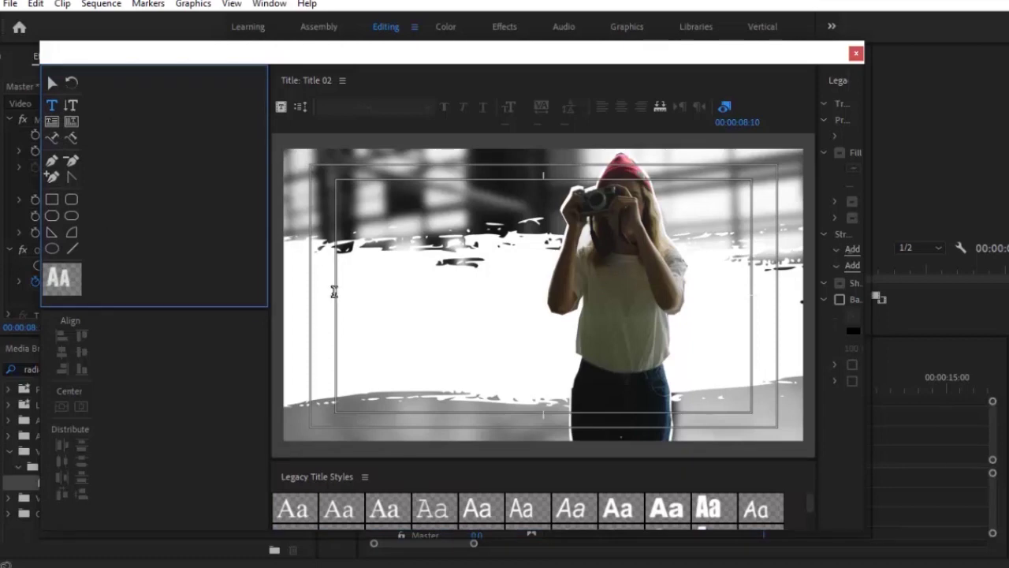
pyautogui.click(333, 292)
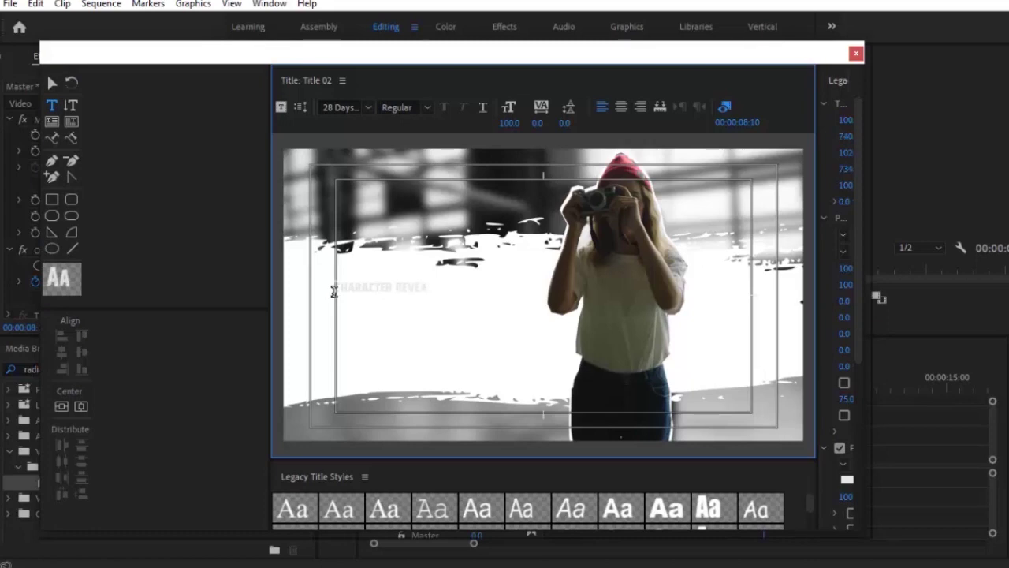
pyautogui.click(52, 83)
pyautogui.click(846, 480)
pyautogui.click(528, 335)
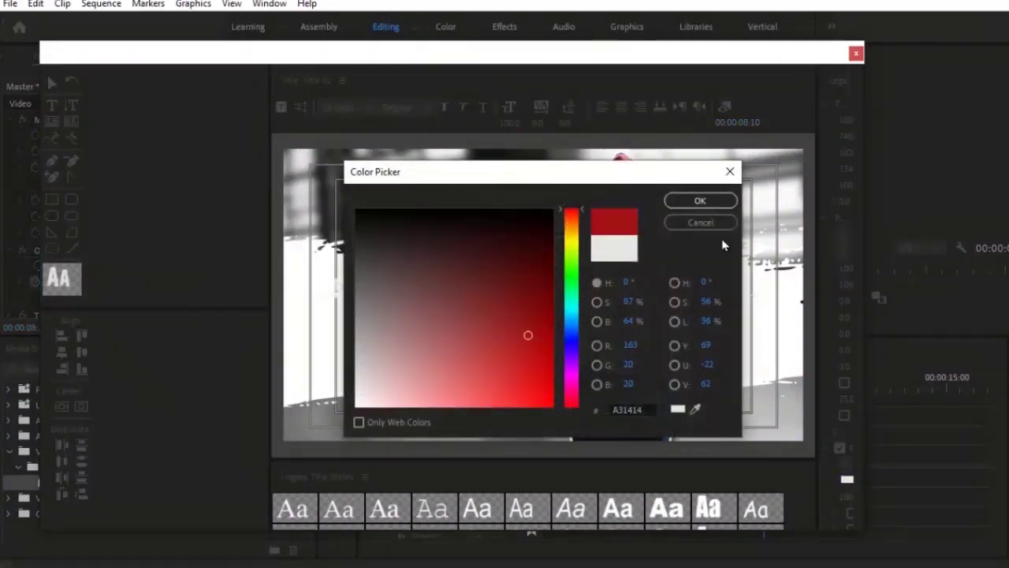
pyautogui.click(700, 202)
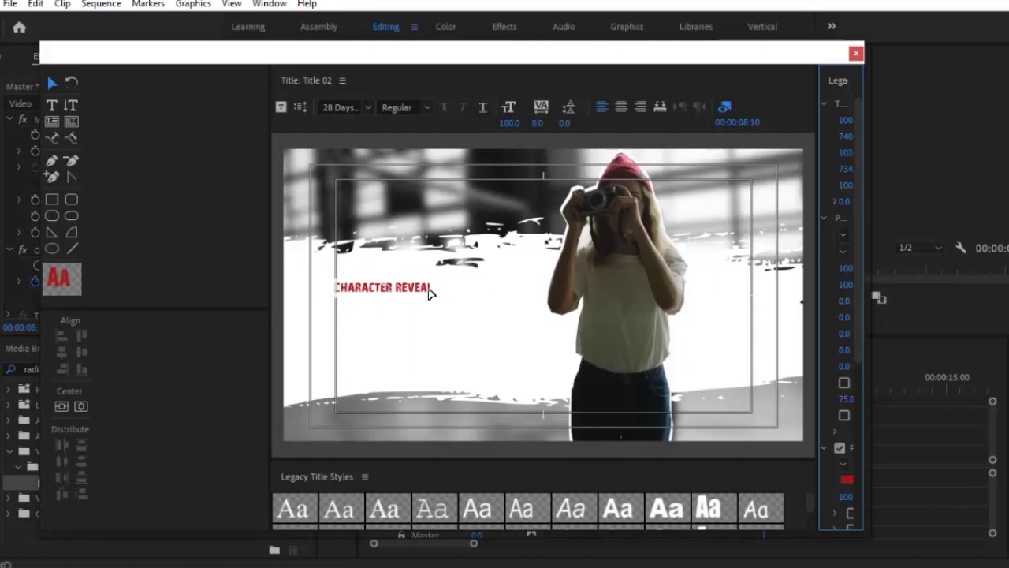
pyautogui.moveTo(430, 292); pyautogui.dragTo(536, 358)
pyautogui.moveTo(415, 325); pyautogui.dragTo(414, 304)
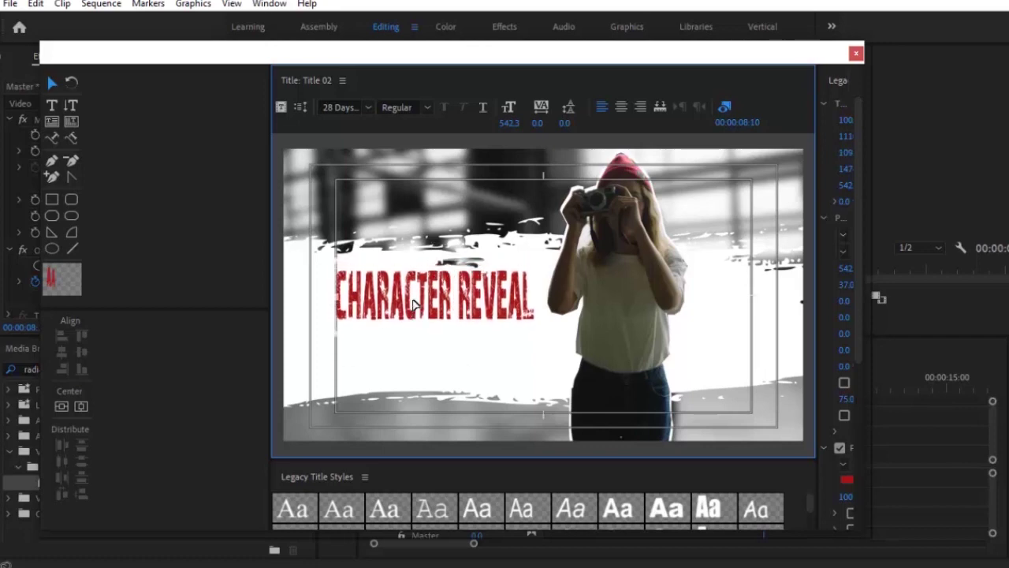
pyautogui.moveTo(818, 292); pyautogui.dragTo(727, 294)
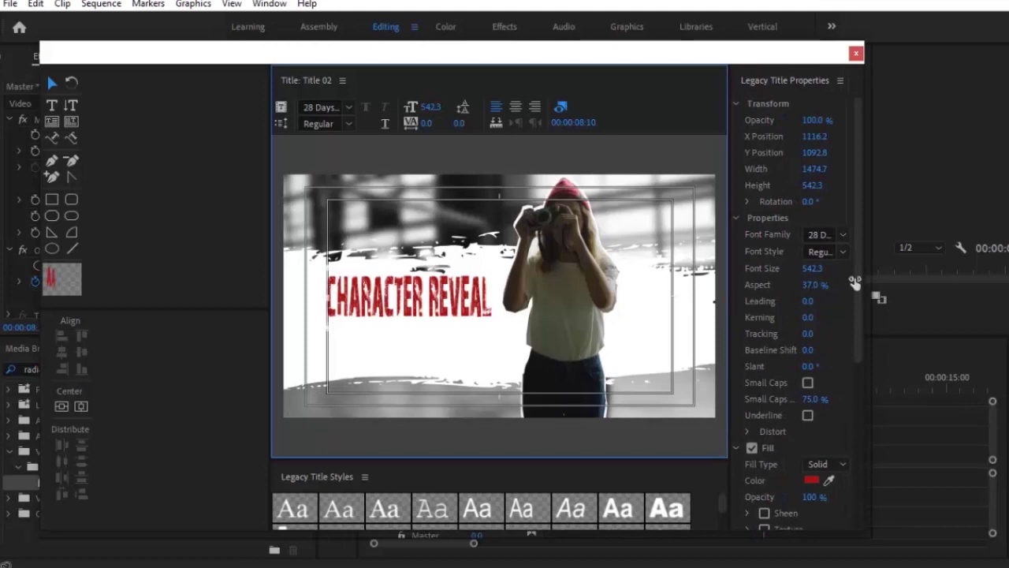
# Duplicate the text, change the copy to EFFECT, and centre it beneath.
pyautogui.moveTo(422, 300); pyautogui.dragTo(424, 356)
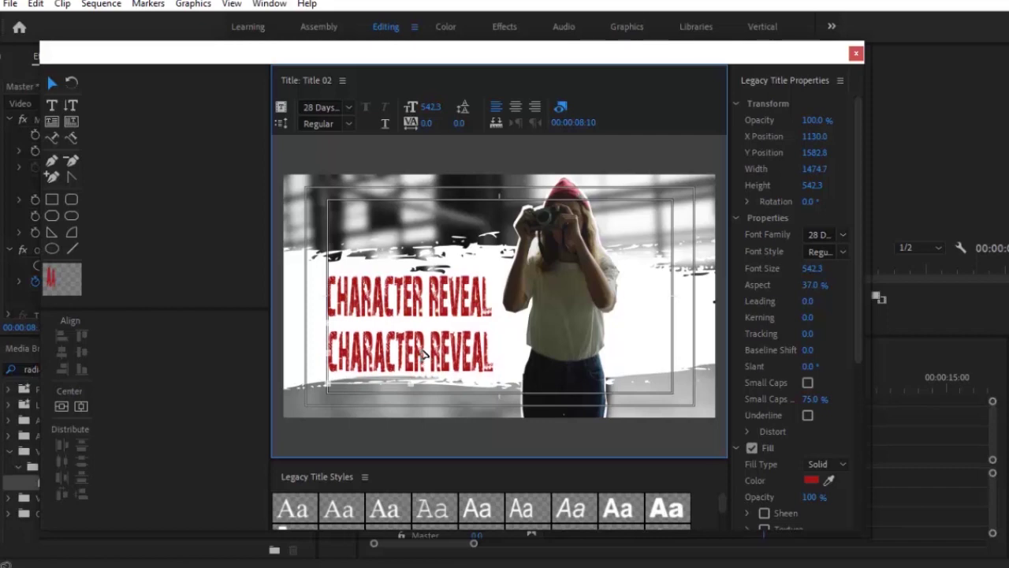
pyautogui.doubleClick(438, 348)
pyautogui.hotkey('ctrl', 'a')
pyautogui.write('EFF')
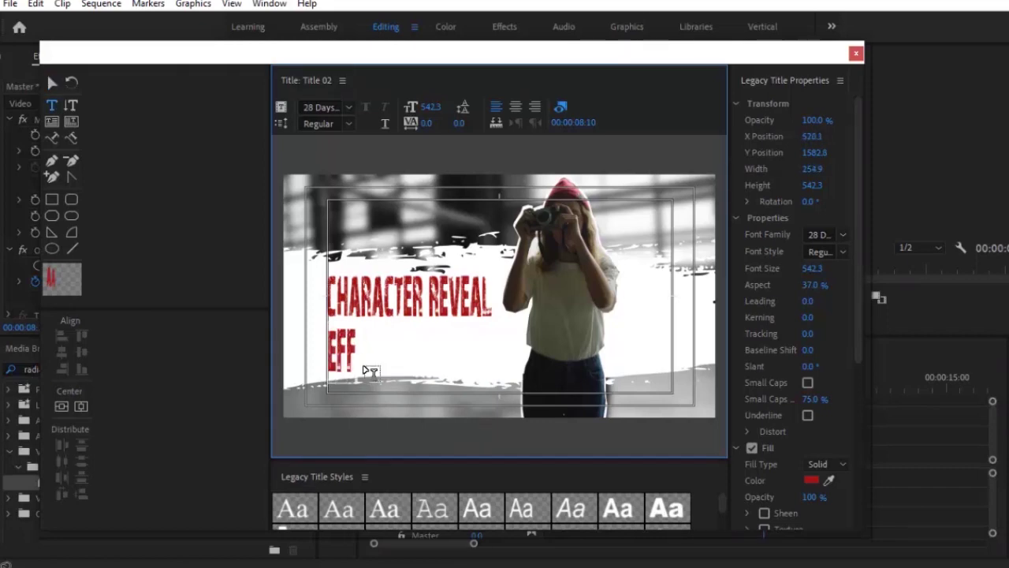
pyautogui.write('ECT')
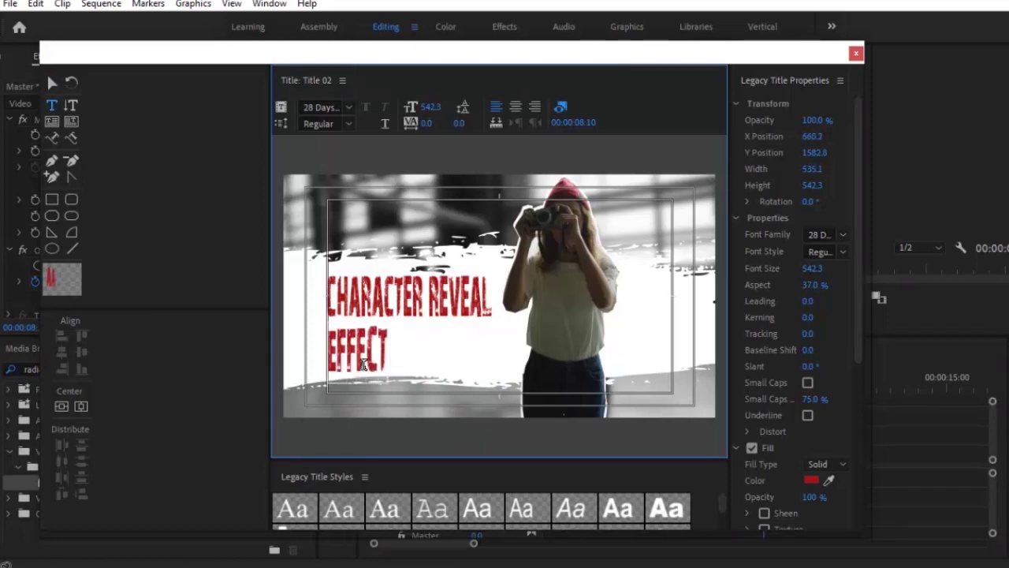
pyautogui.click(52, 84)
pyautogui.moveTo(356, 368); pyautogui.dragTo(406, 357)
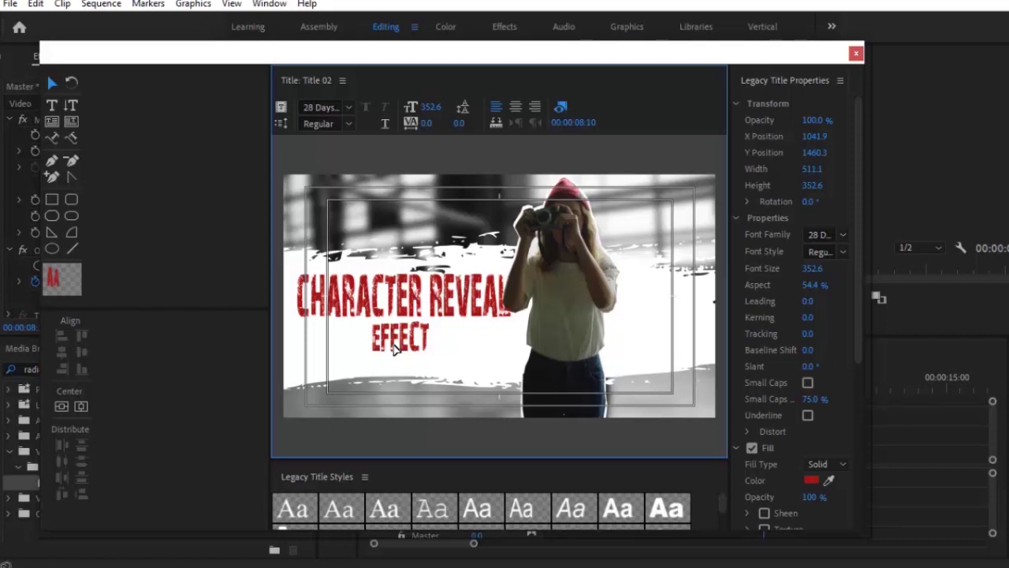
pyautogui.click(855, 54)
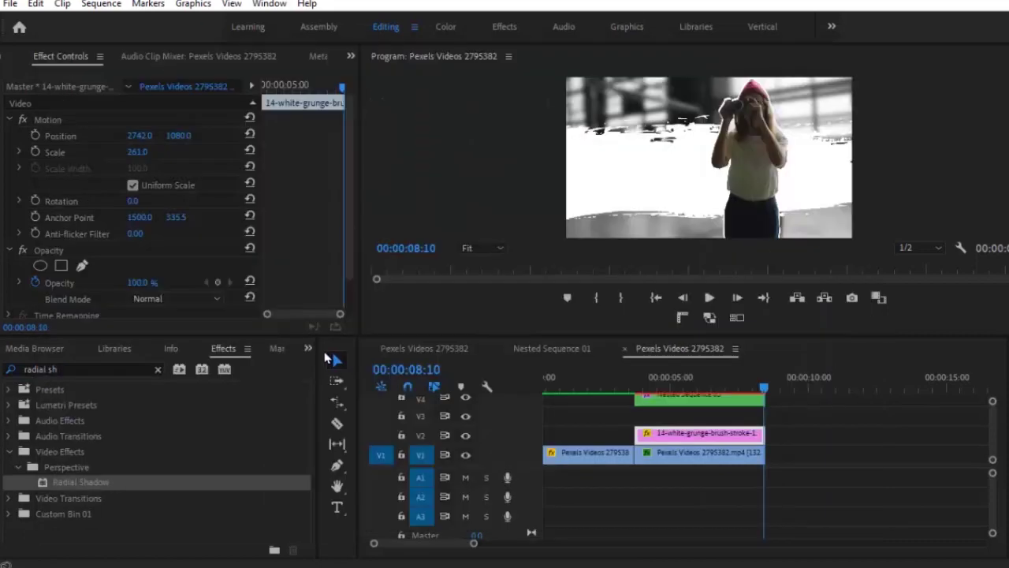
# Place Title 02 from the project bin onto track V3 above the brush stroke.
pyautogui.click(308, 350)
pyautogui.click(335, 368)
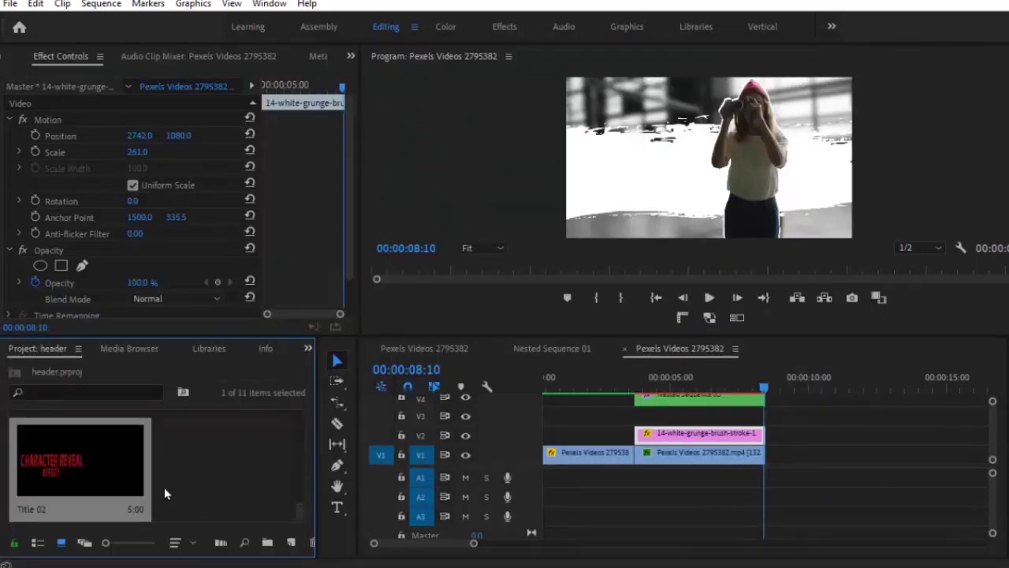
pyautogui.moveTo(64, 484); pyautogui.dragTo(591, 453)
pyautogui.moveTo(636, 425); pyautogui.dragTo(647, 418)
pyautogui.click(676, 416)
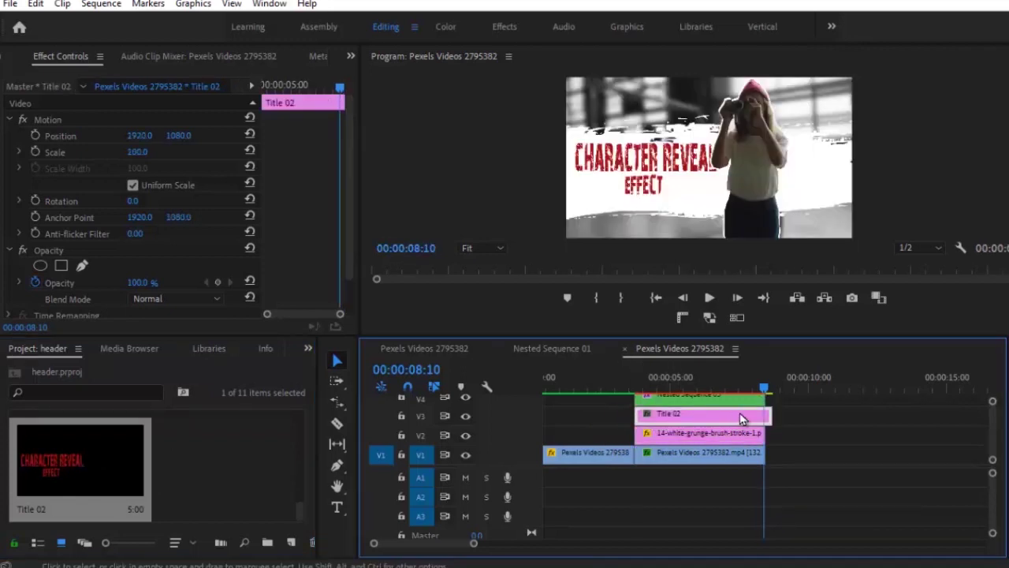
pyautogui.click(706, 442)
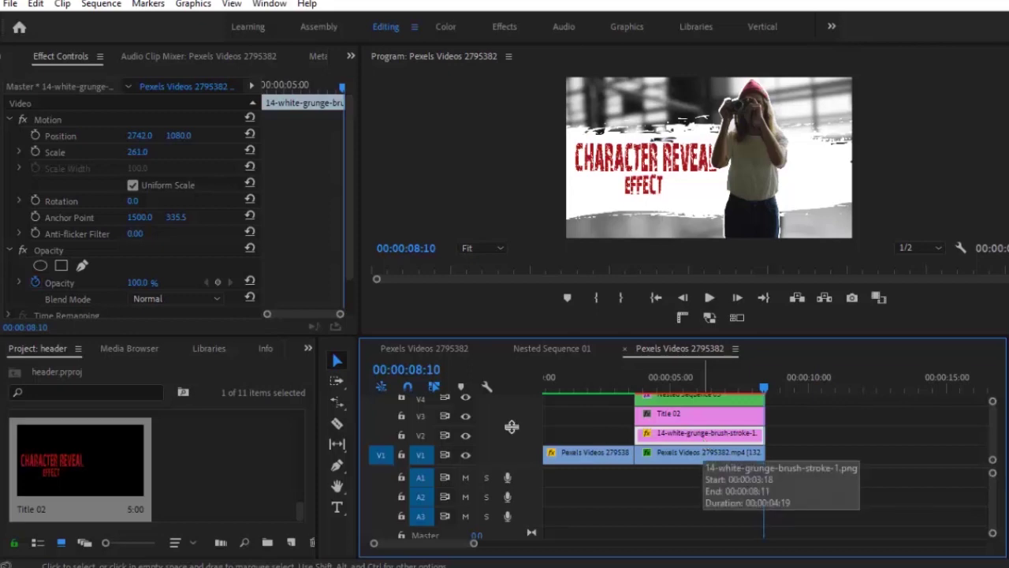
# Apply the Change to Color effect to the brush-stroke clip on V2.
pyautogui.click(308, 348)
pyautogui.click(331, 450)
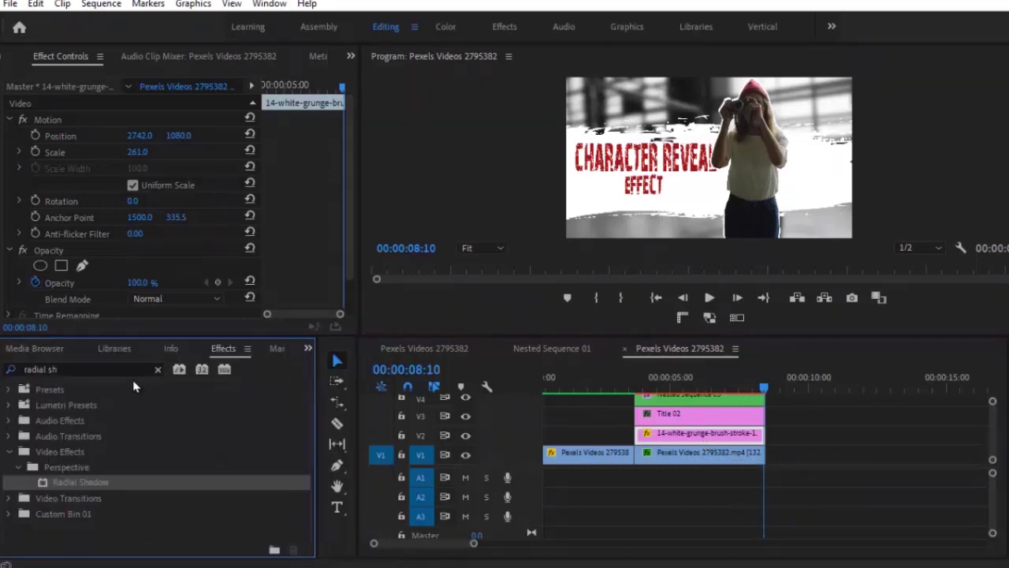
pyautogui.click(131, 369)
pyautogui.press('BackSpace')
pyautogui.press('BackSpace')
pyautogui.press('BackSpace')
pyautogui.press('BackSpace')
pyautogui.press('BackSpace')
pyautogui.press('BackSpace')
pyautogui.press('BackSpace')
pyautogui.press('BackSpace')
pyautogui.write('CHANGE TO')
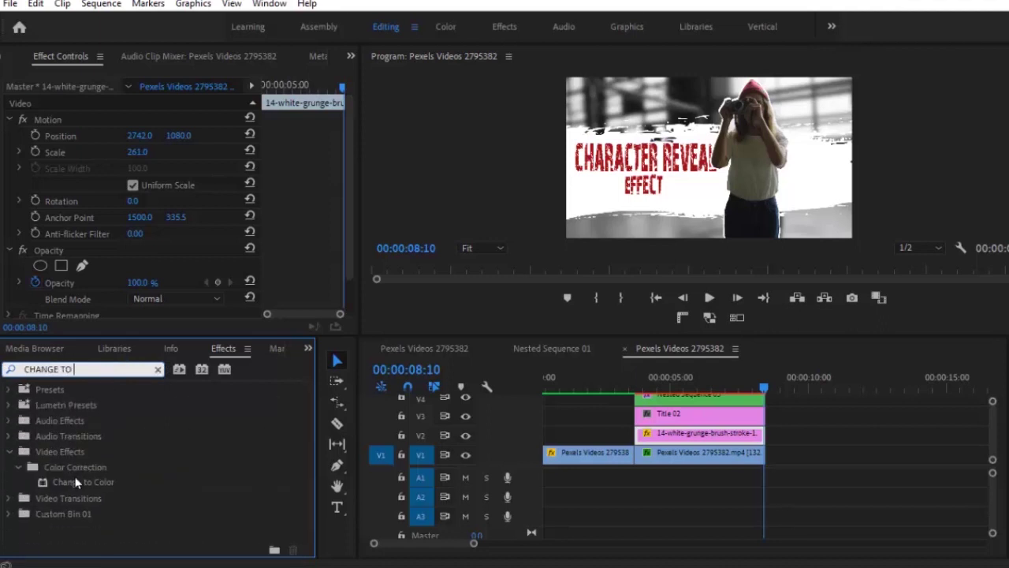
pyautogui.click(76, 483)
pyautogui.moveTo(78, 485)
pyautogui.mouseDown()
pyautogui.moveTo(620, 428)
pyautogui.moveTo(703, 440)
pyautogui.mouseUp()
pyautogui.moveTo(349, 161); pyautogui.dragTo(344, 272)
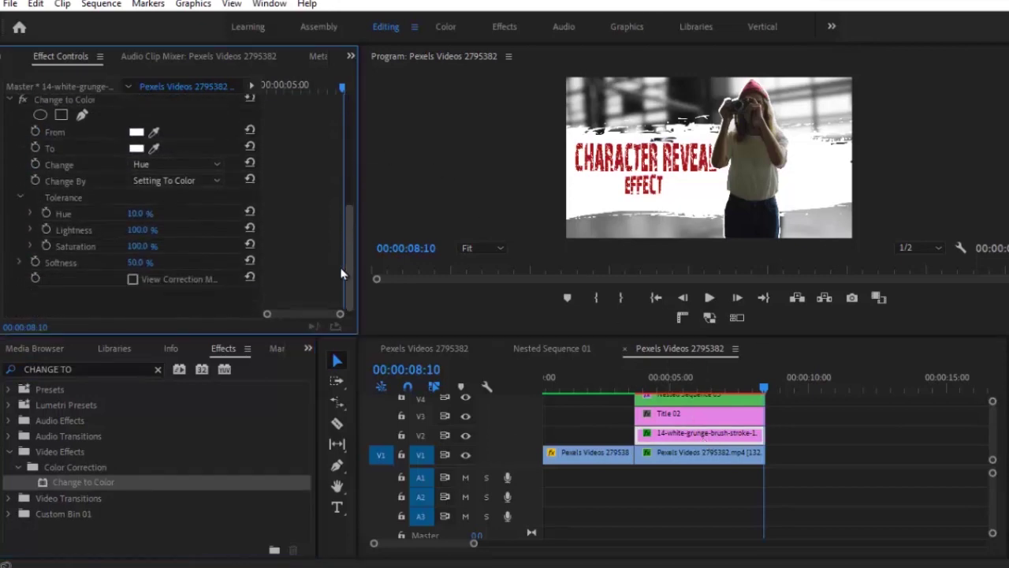
# Change black to the hat's red, altering Hue, Lightness & Saturation.
pyautogui.click(136, 135)
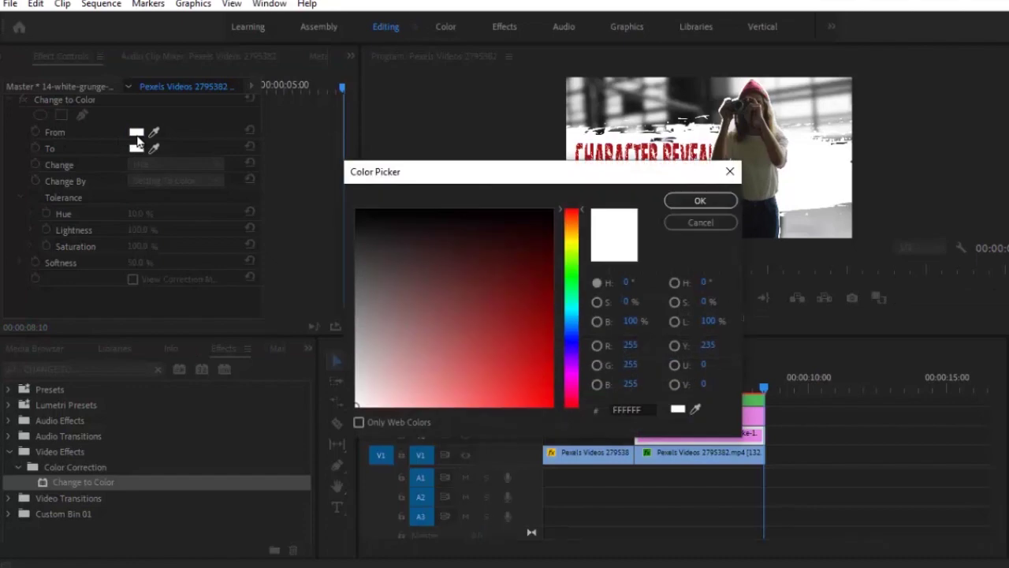
pyautogui.click(357, 212)
pyautogui.click(700, 200)
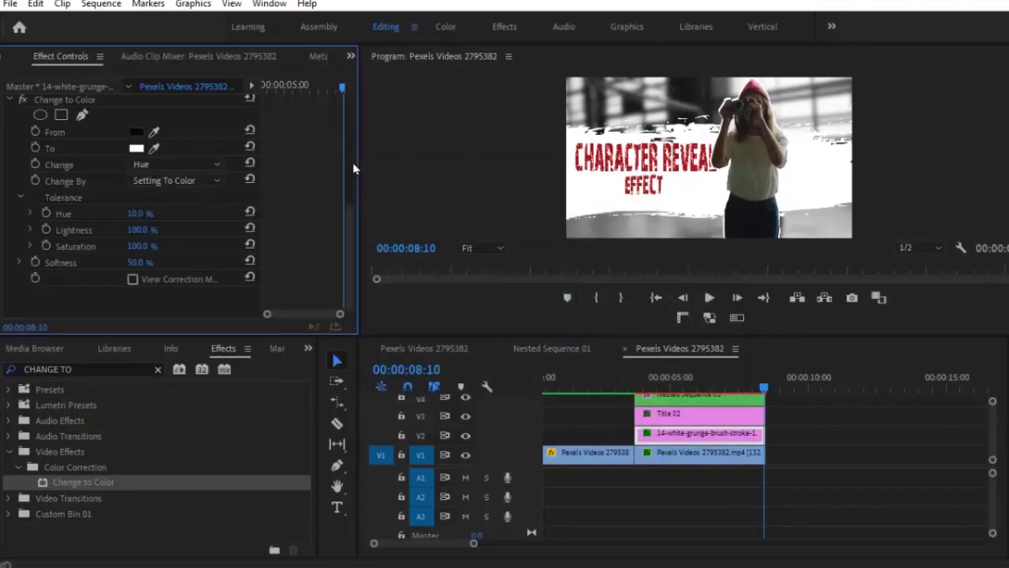
pyautogui.click(154, 149)
pyautogui.click(755, 86)
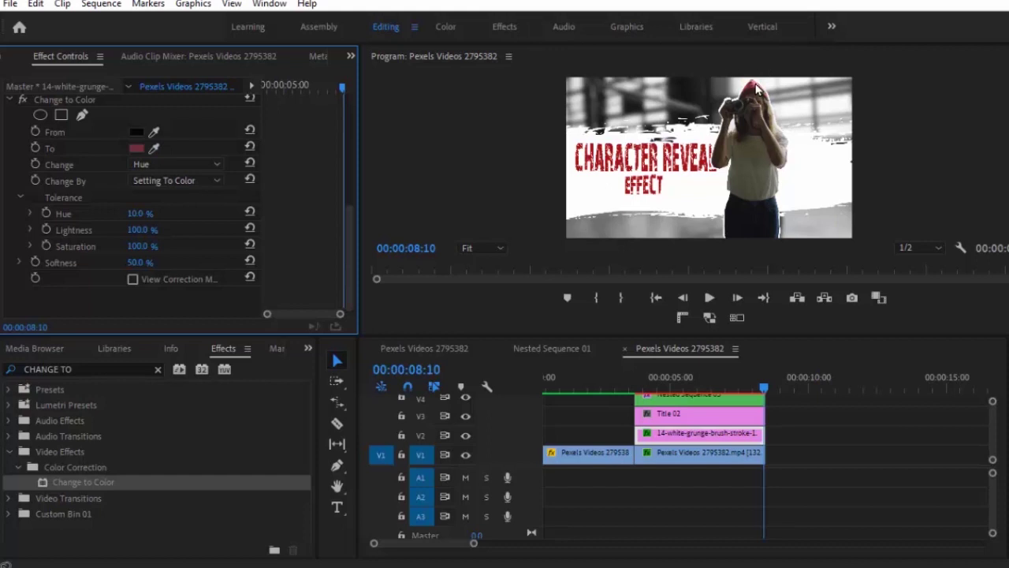
pyautogui.click(213, 164)
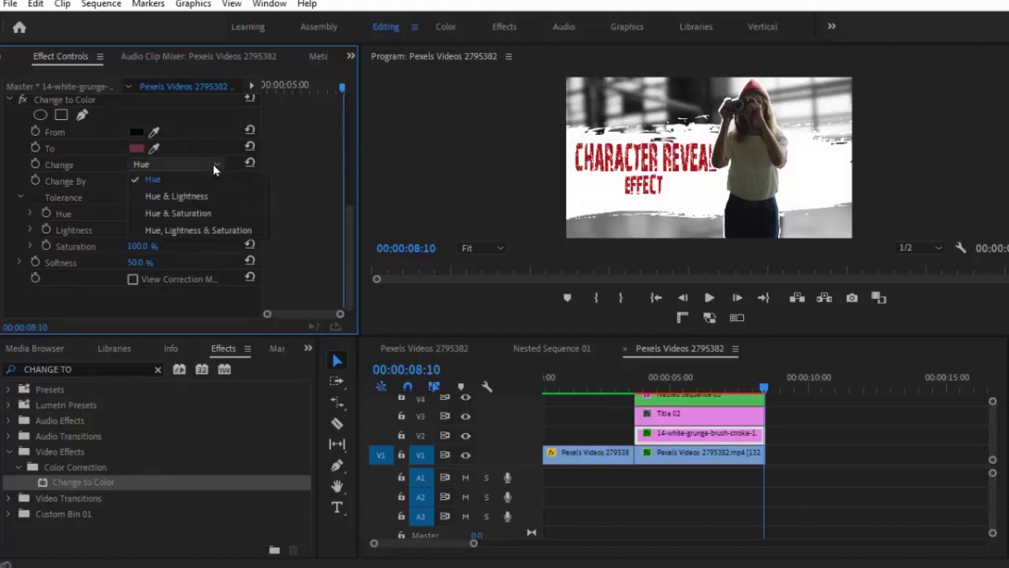
pyautogui.click(201, 228)
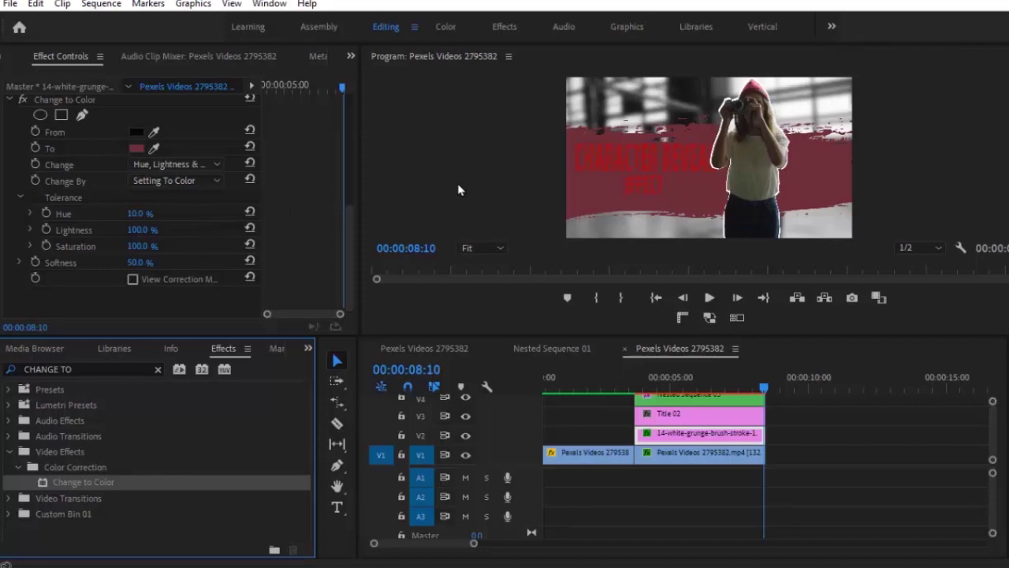
pyautogui.click(719, 420)
# Make Title 02's CHARACTER REVEAL and EFFECT text white (FAFAFA), then close the title editor.
pyautogui.doubleClick(719, 419)
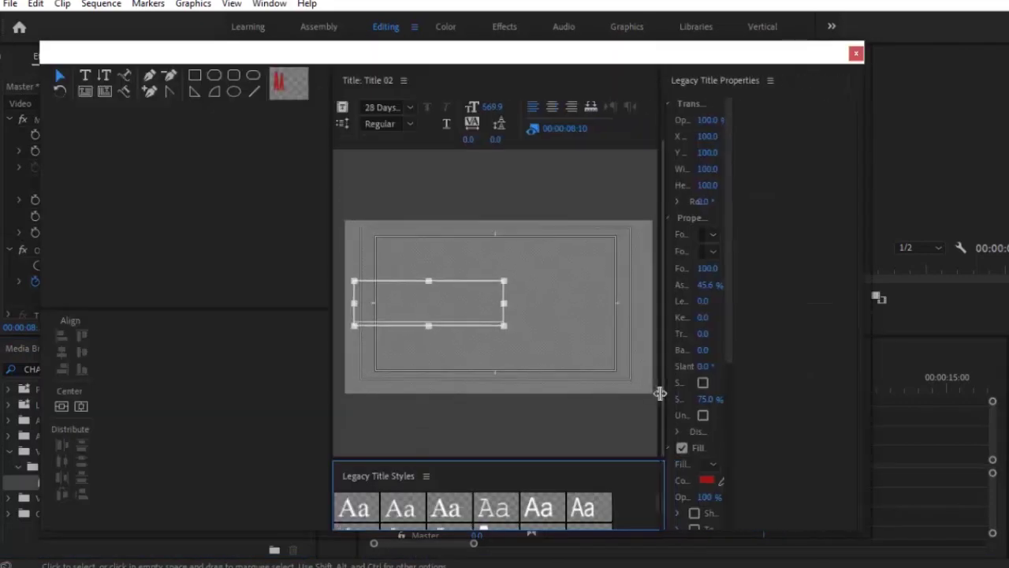
pyautogui.click(783, 483)
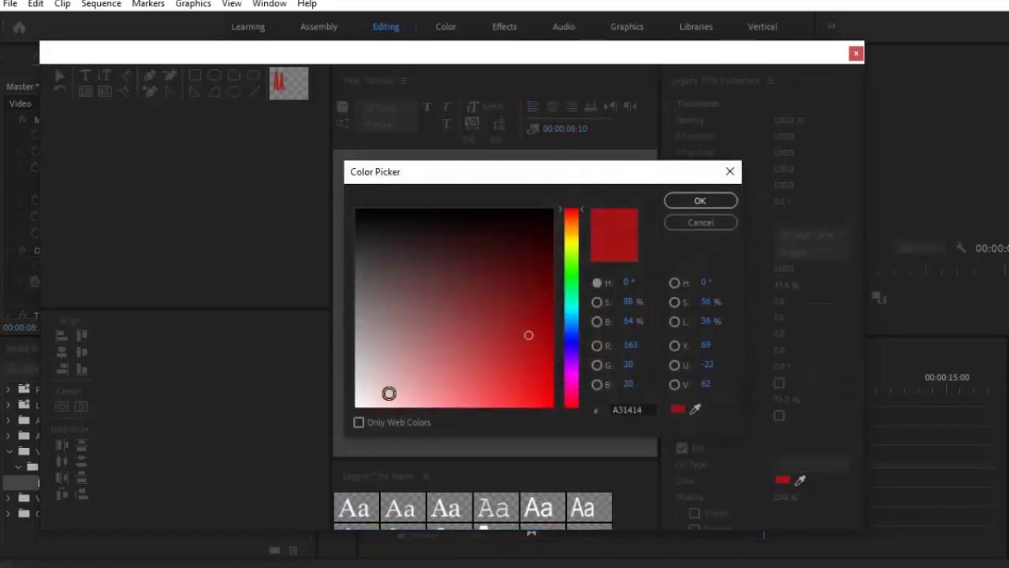
pyautogui.moveTo(399, 385); pyautogui.dragTo(356, 406)
pyautogui.click(700, 200)
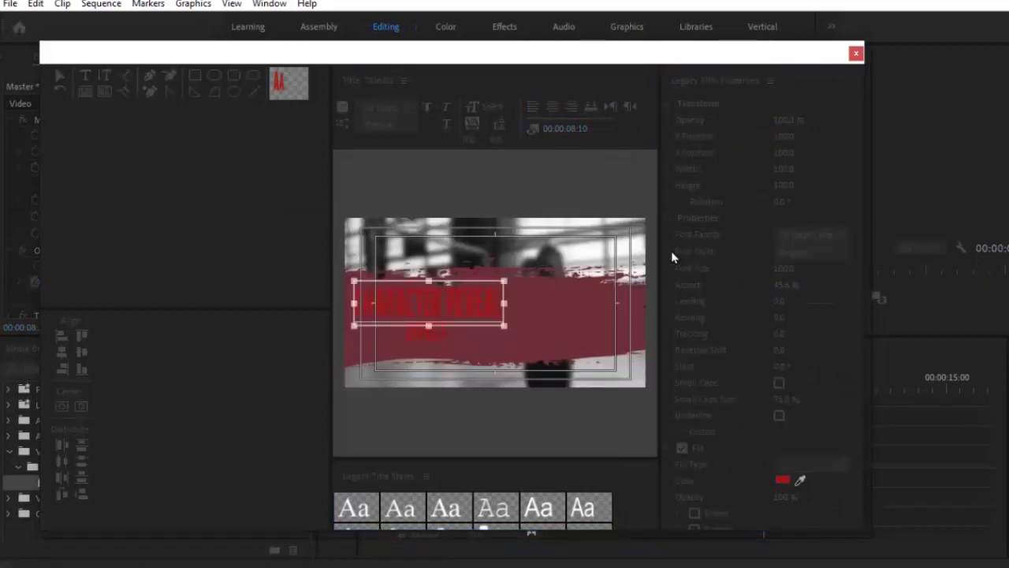
pyautogui.click(424, 337)
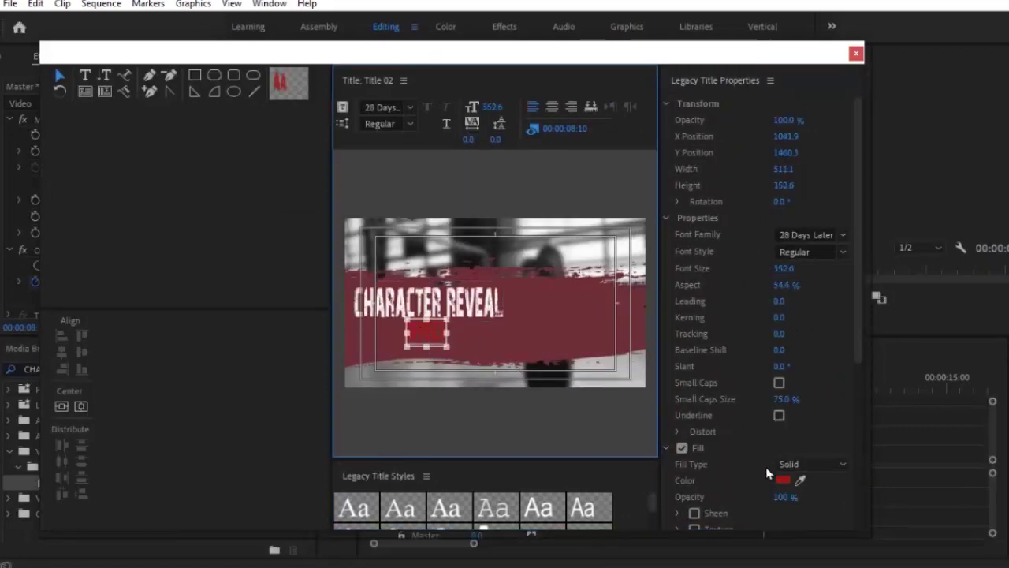
pyautogui.click(782, 481)
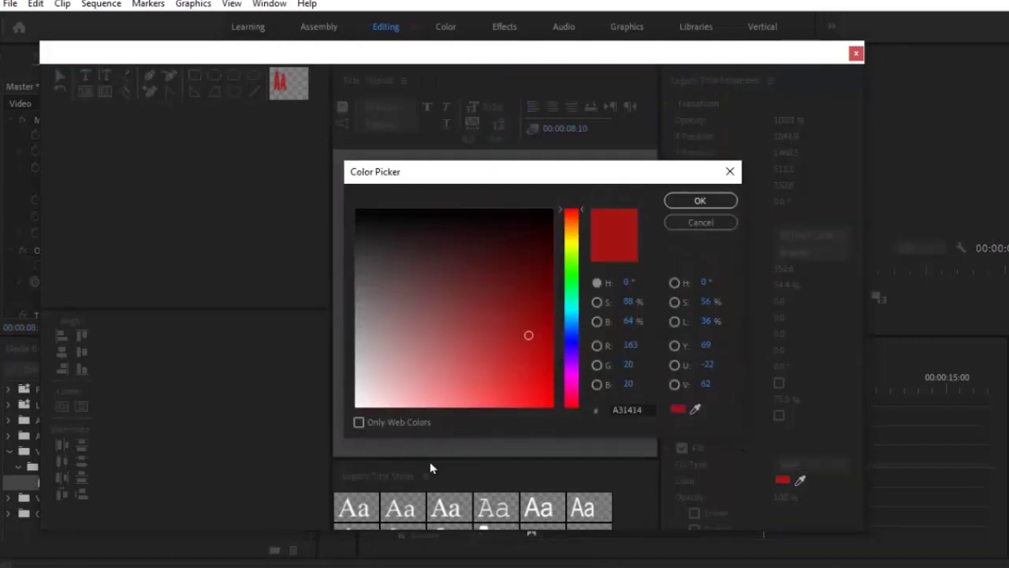
pyautogui.click(356, 402)
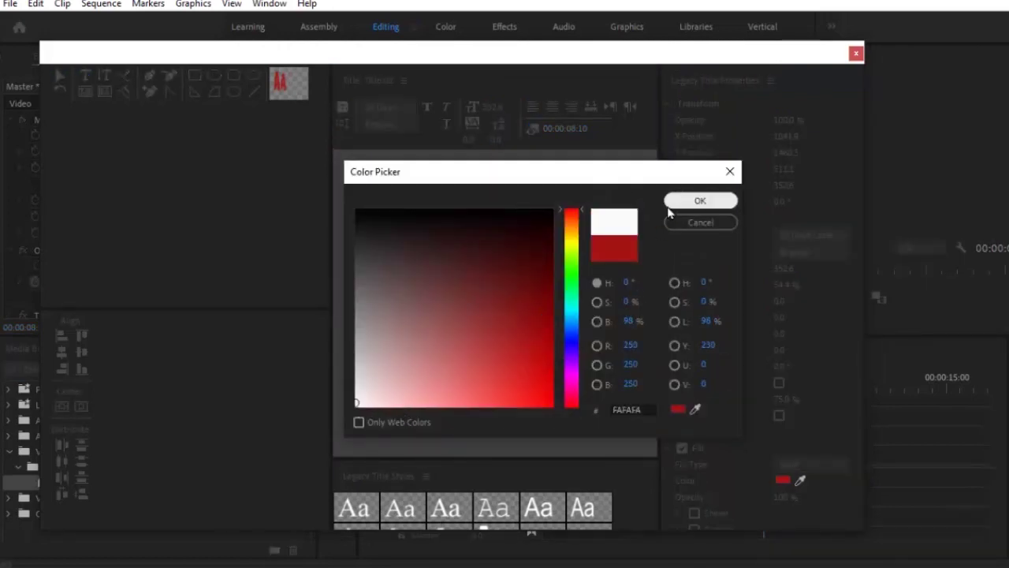
pyautogui.click(700, 200)
pyautogui.click(856, 53)
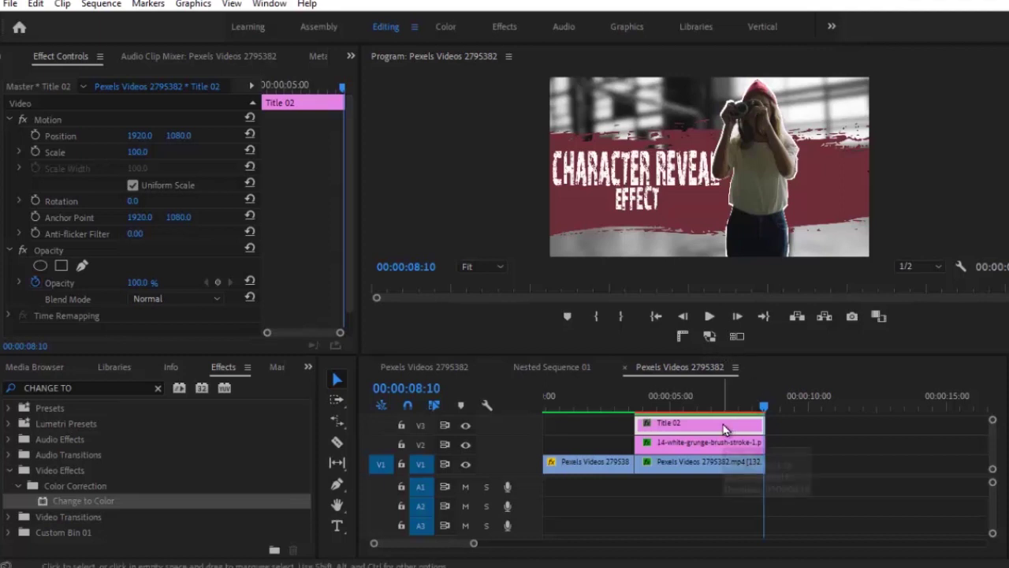
# Add starting Scale and Rotation keyframes to the brush stroke, with Rotation 4°.
pyautogui.click(725, 446)
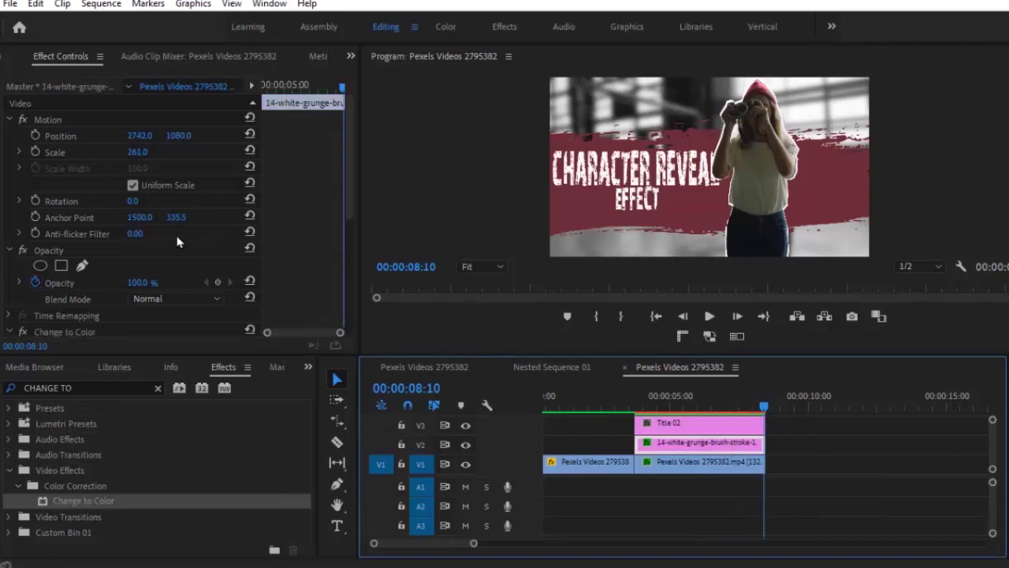
pyautogui.click(35, 152)
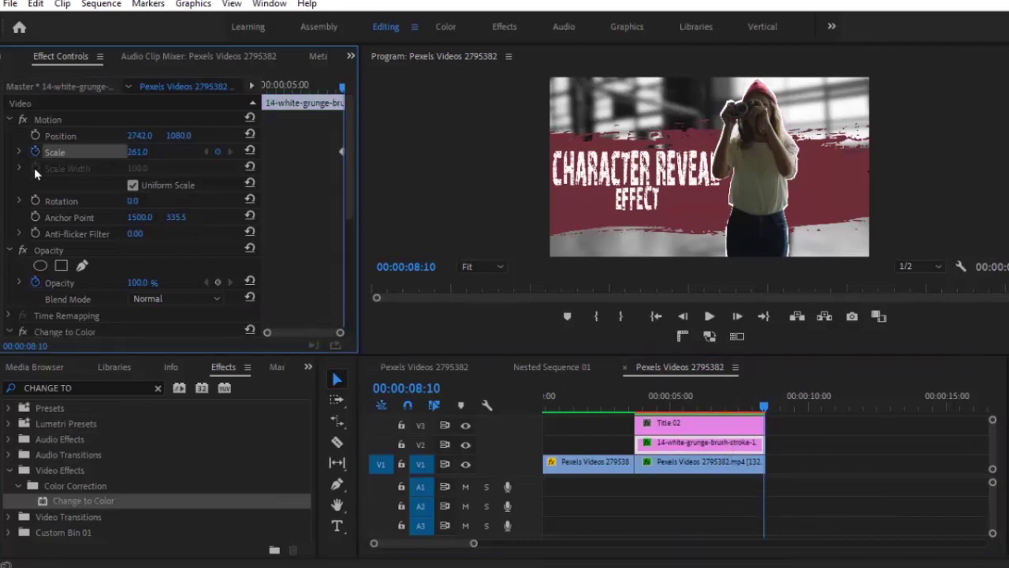
pyautogui.click(35, 200)
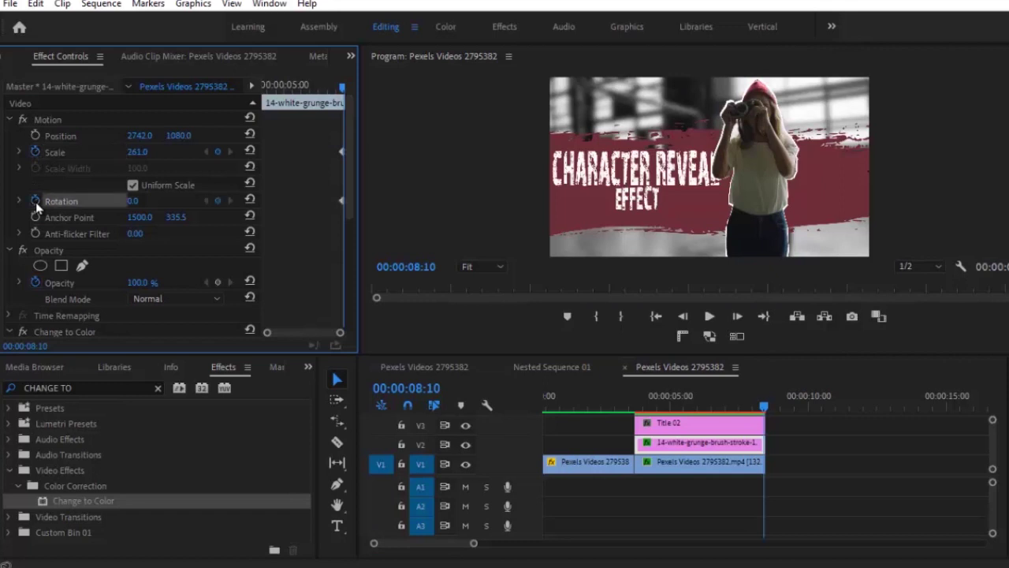
pyautogui.moveTo(315, 144); pyautogui.dragTo(266, 207)
pyautogui.click(132, 200)
pyautogui.write('4')
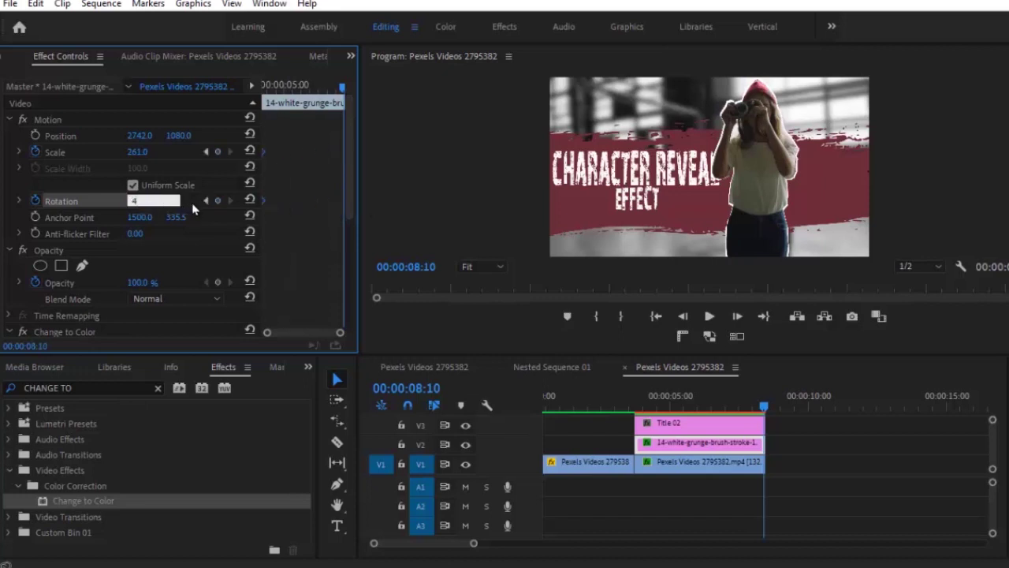
pyautogui.press('Return')
# Add ending keyframes of Scale 226 and Rotation -1°, moved to the clip's end.
pyautogui.click(263, 88)
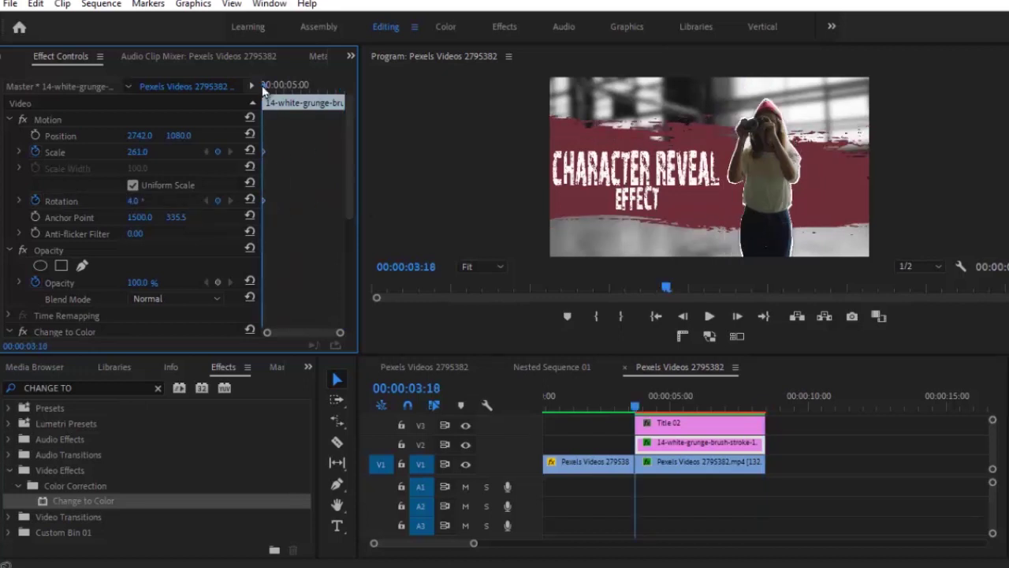
pyautogui.moveTo(264, 89); pyautogui.dragTo(316, 87)
pyautogui.click(146, 148)
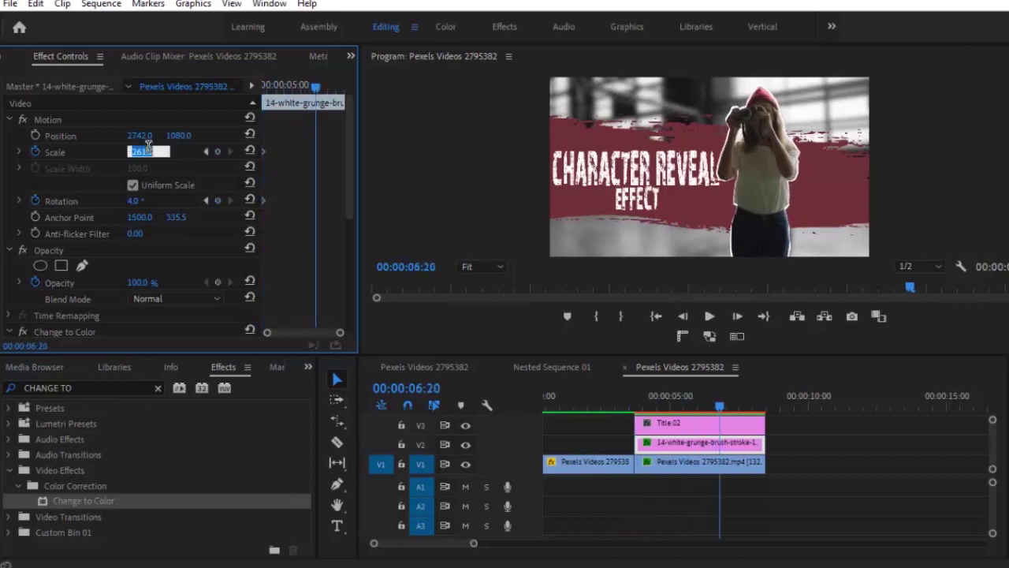
pyautogui.write('226')
pyautogui.press('Return')
pyautogui.click(139, 201)
pyautogui.write('-1')
pyautogui.press('Return')
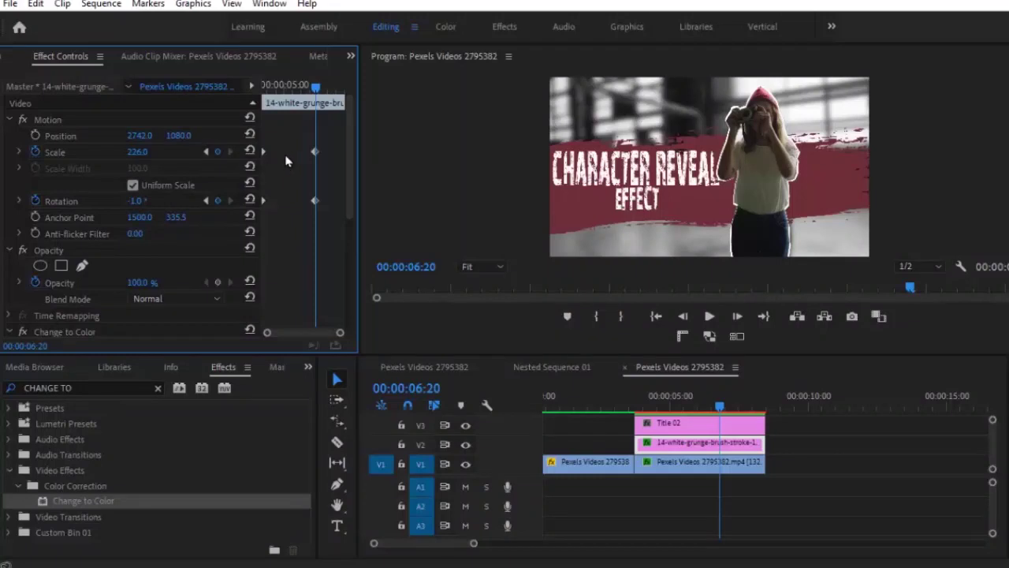
pyautogui.moveTo(316, 202); pyautogui.dragTo(353, 204)
pyautogui.click(756, 402)
pyautogui.click(725, 427)
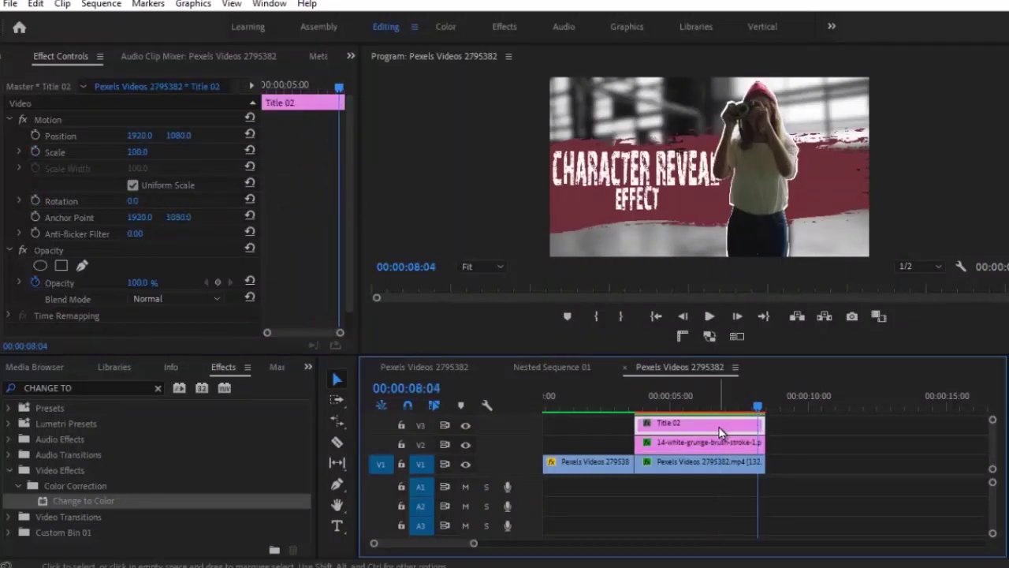
# Add Scale and Rotation keyframes at Title 02's start, with Rotation 3°.
pyautogui.click(36, 151)
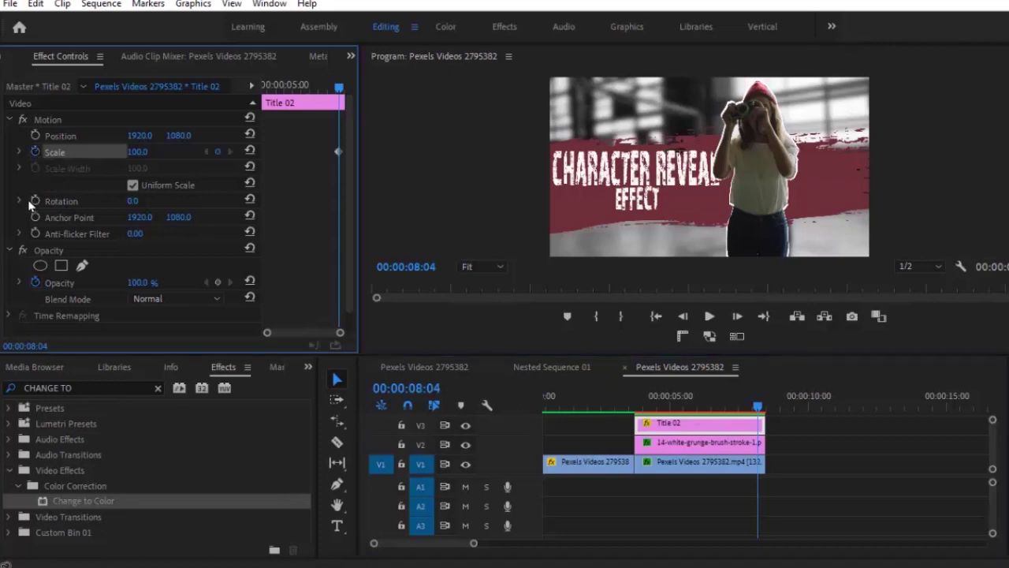
pyautogui.click(35, 201)
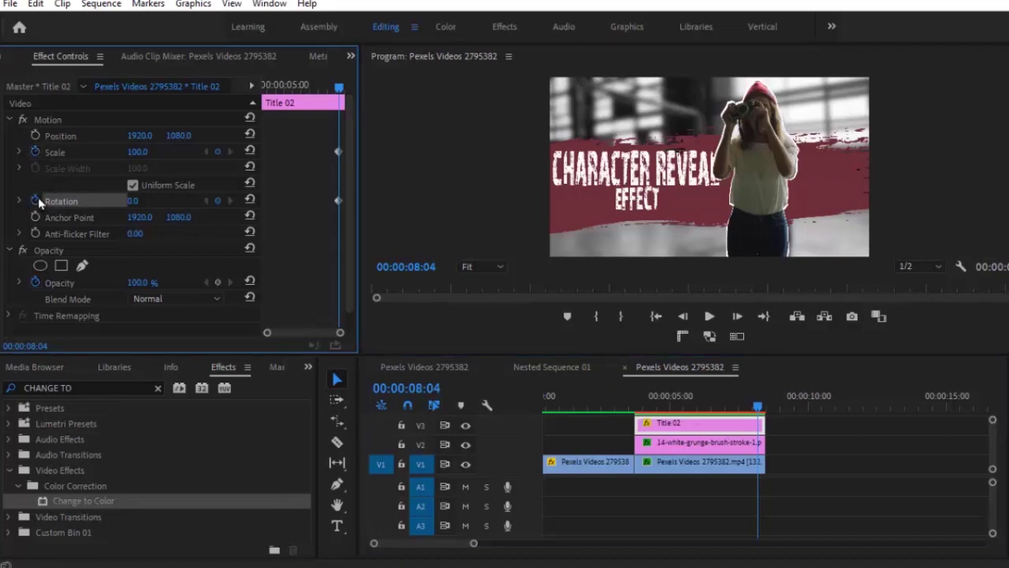
pyautogui.moveTo(293, 132); pyautogui.dragTo(260, 202)
pyautogui.moveTo(339, 86); pyautogui.dragTo(240, 97)
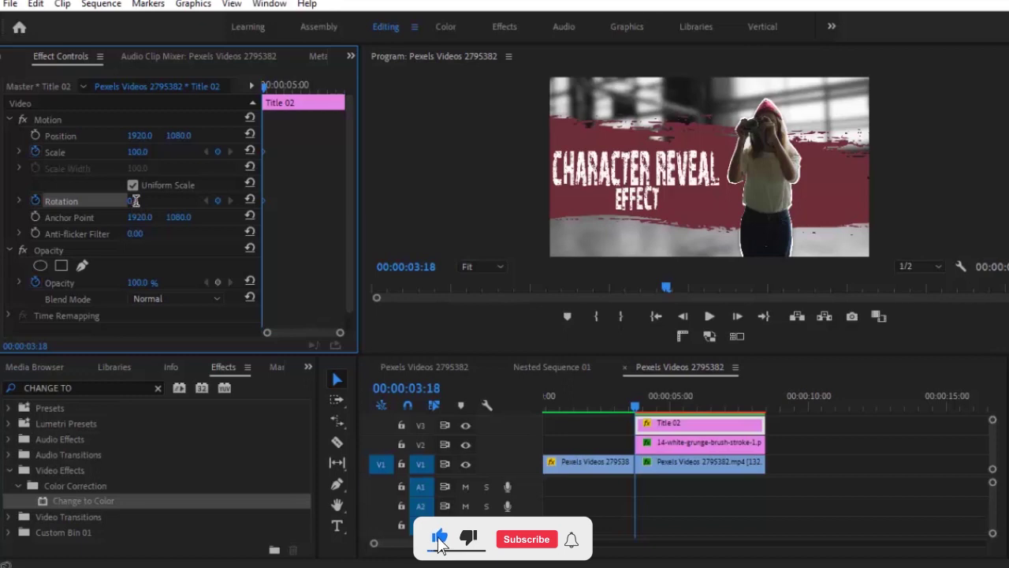
pyautogui.click(135, 201)
pyautogui.write('3')
pyautogui.press('Return')
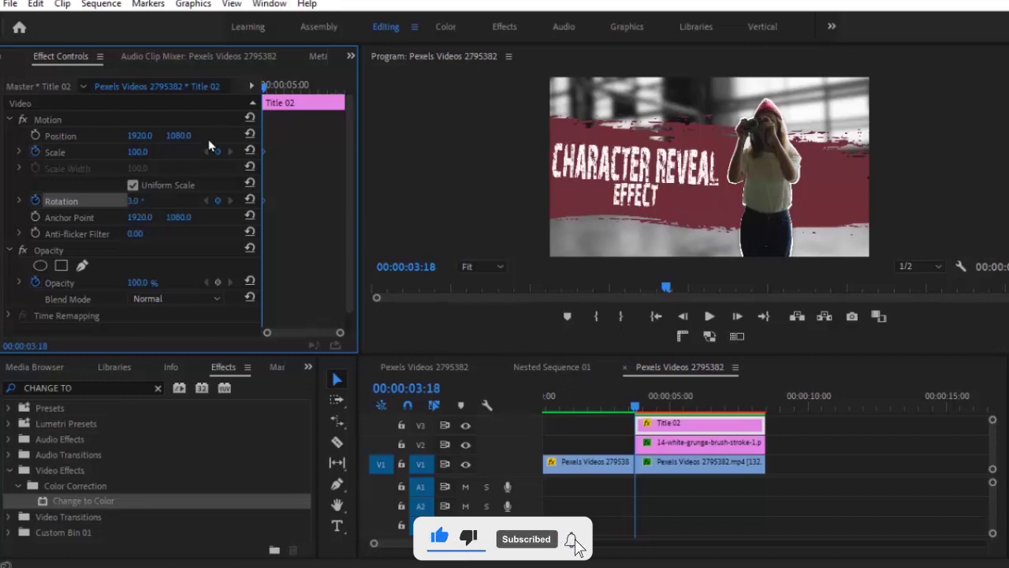
# Add ending keyframes of Rotation -0.9° plus a Scale keyframe at the clip's end.
pyautogui.moveTo(265, 87); pyautogui.dragTo(310, 105)
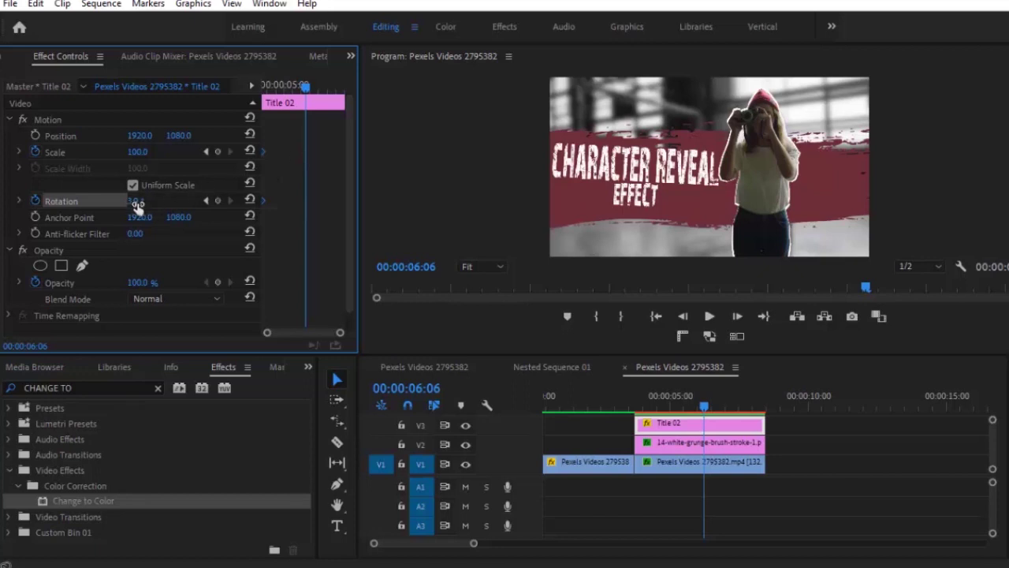
pyautogui.click(135, 201)
pyautogui.write('-0.9')
pyautogui.press('Return')
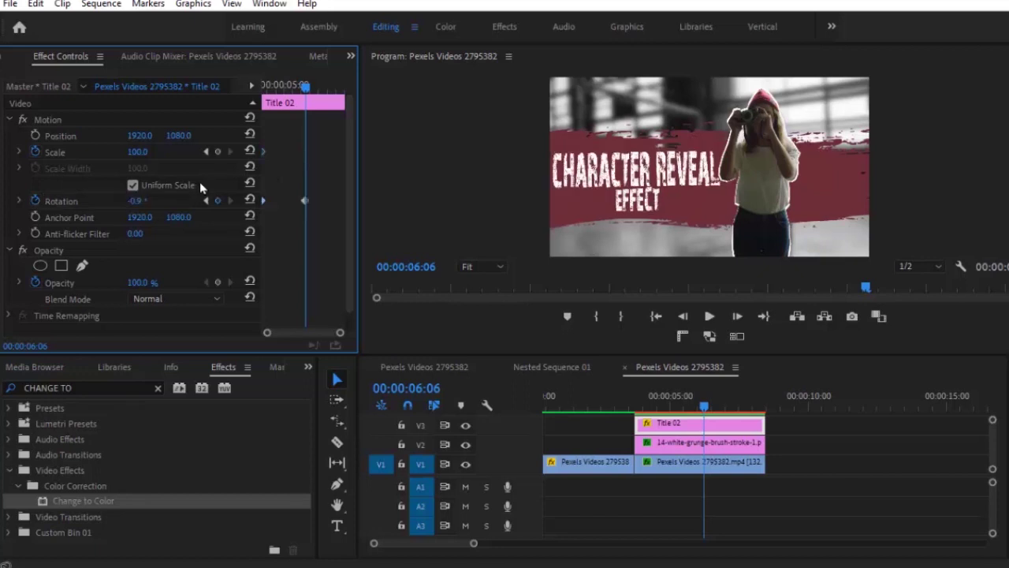
pyautogui.click(136, 151)
pyautogui.press('Return')
pyautogui.moveTo(292, 147); pyautogui.dragTo(358, 205)
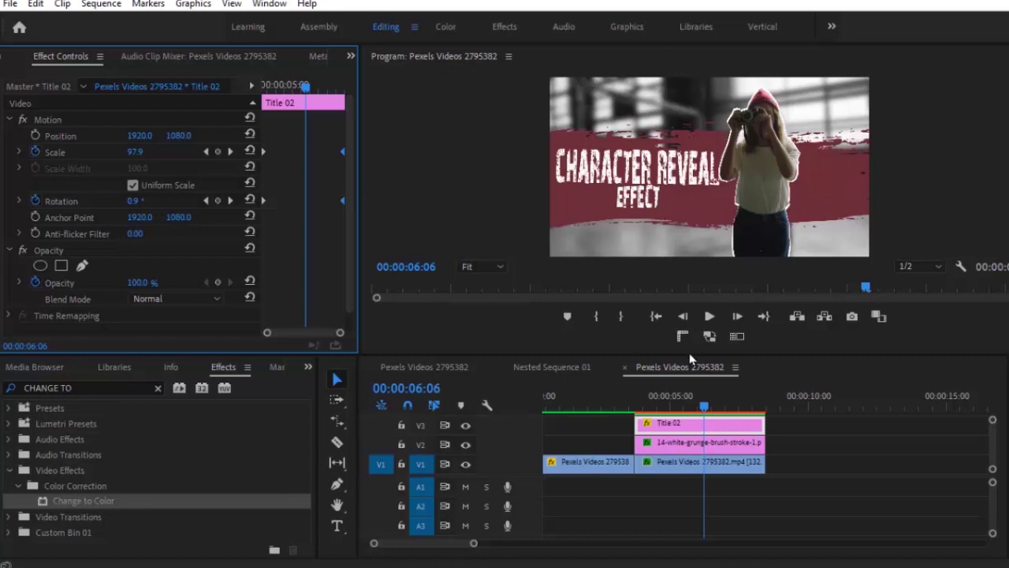
pyautogui.moveTo(813, 354); pyautogui.dragTo(812, 297)
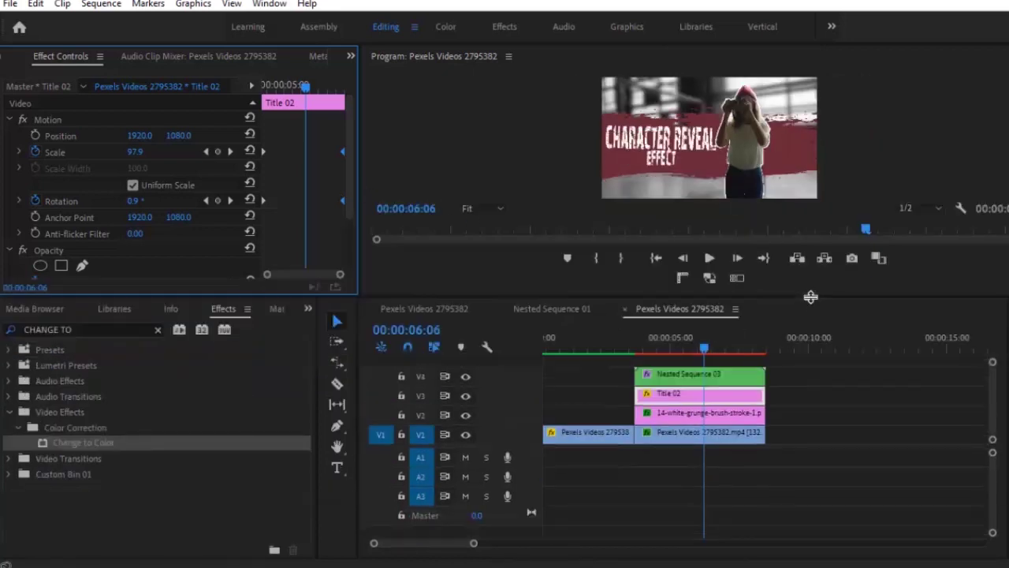
# Nest the cut-out, title, brush stroke and frozen clip into Nested Sequence 04.
pyautogui.moveTo(782, 365); pyautogui.dragTo(709, 468)
pyautogui.rightClick(754, 416)
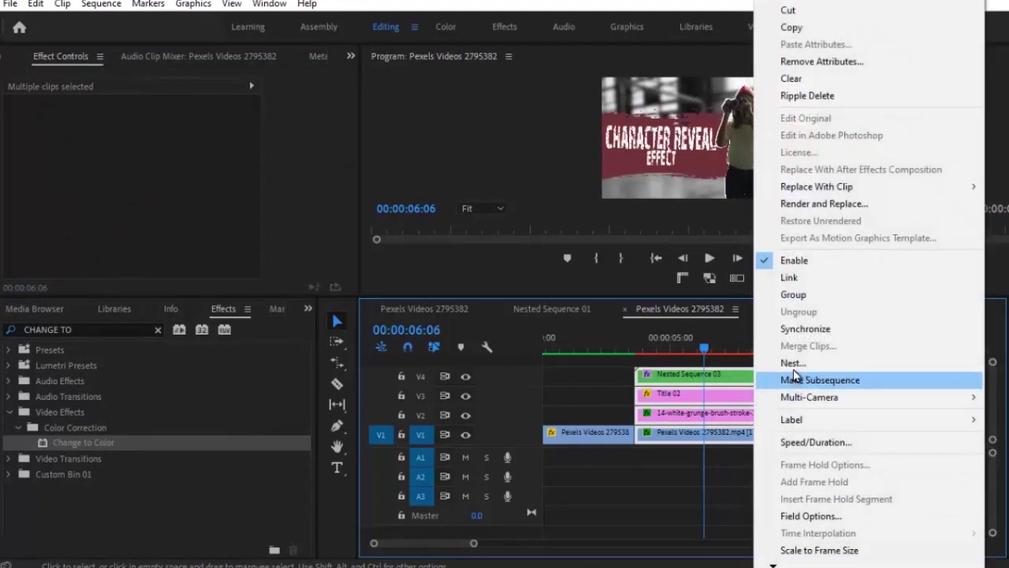
pyautogui.click(794, 362)
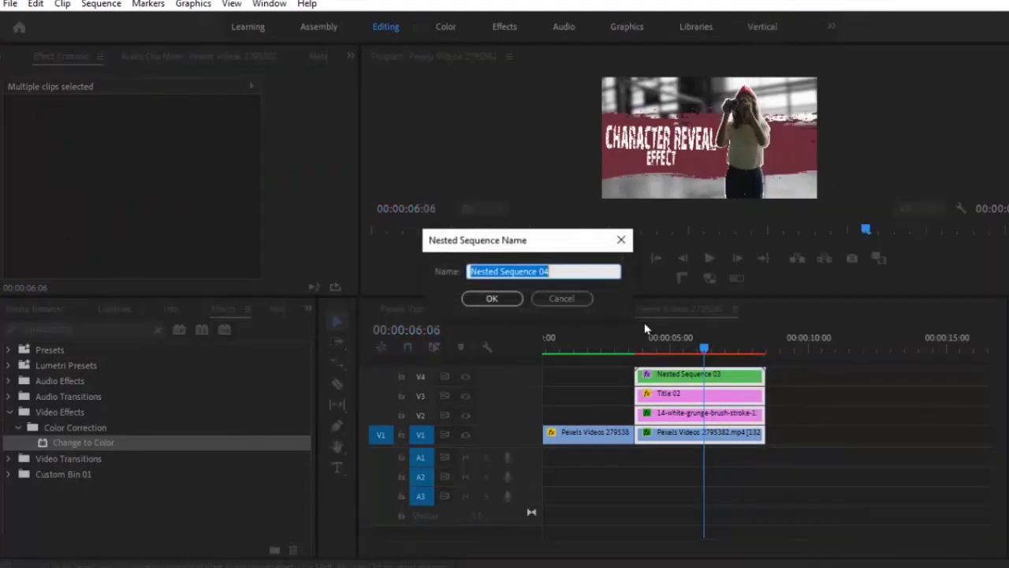
pyautogui.click(510, 298)
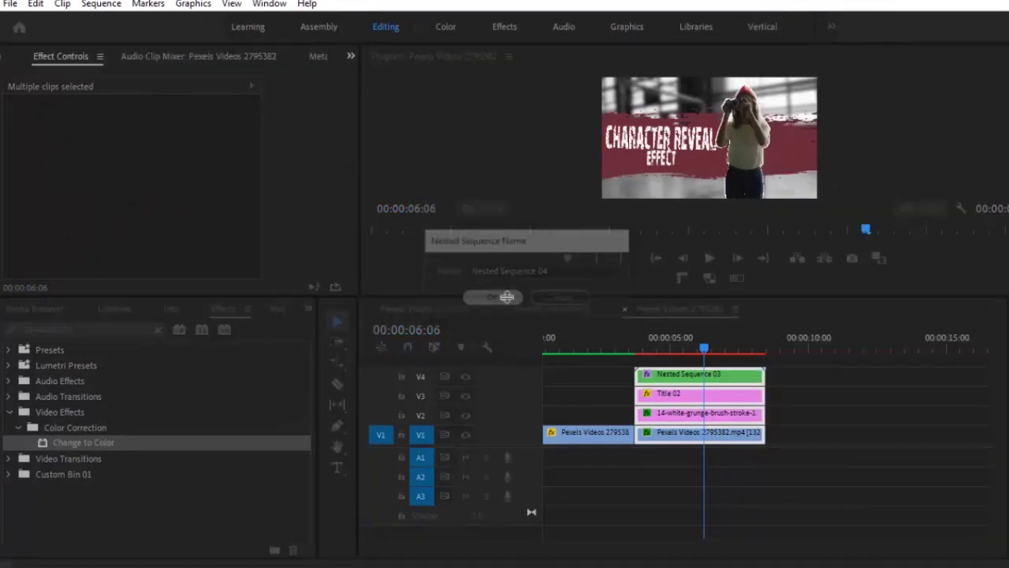
# Search the Effects panel for 'DIP TO', replacing the old 'CHANGE TO' search.
pyautogui.click(120, 329)
pyautogui.press('BackSpace')
pyautogui.press('BackSpace')
pyautogui.press('BackSpace')
pyautogui.press('BackSpace')
pyautogui.press('BackSpace')
pyautogui.press('BackSpace')
pyautogui.press('BackSpace')
pyautogui.press('BackSpace')
pyautogui.press('BackSpace')
pyautogui.write('D')
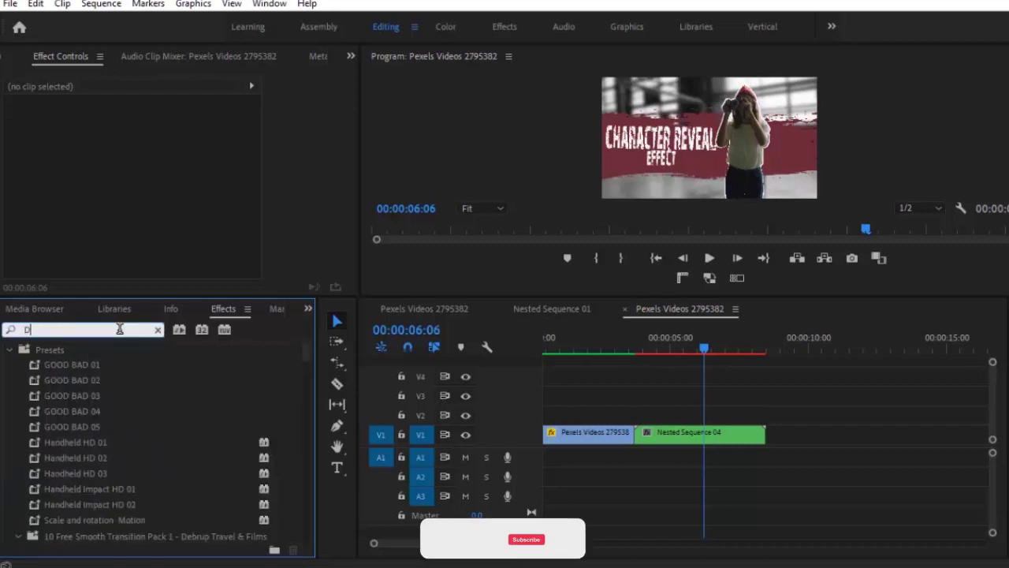
pyautogui.write('IP TO')
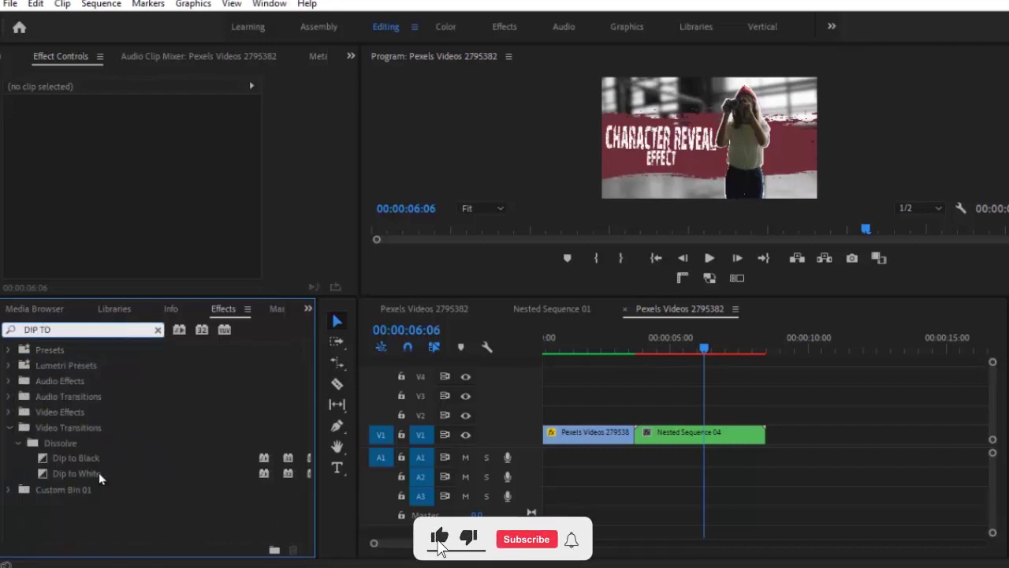
# Place Dip to White on the cut into Nested Sequence 04, align Center at Cut, and render previews.
pyautogui.moveTo(99, 472); pyautogui.dragTo(674, 449)
pyautogui.click(658, 439)
pyautogui.click(161, 151)
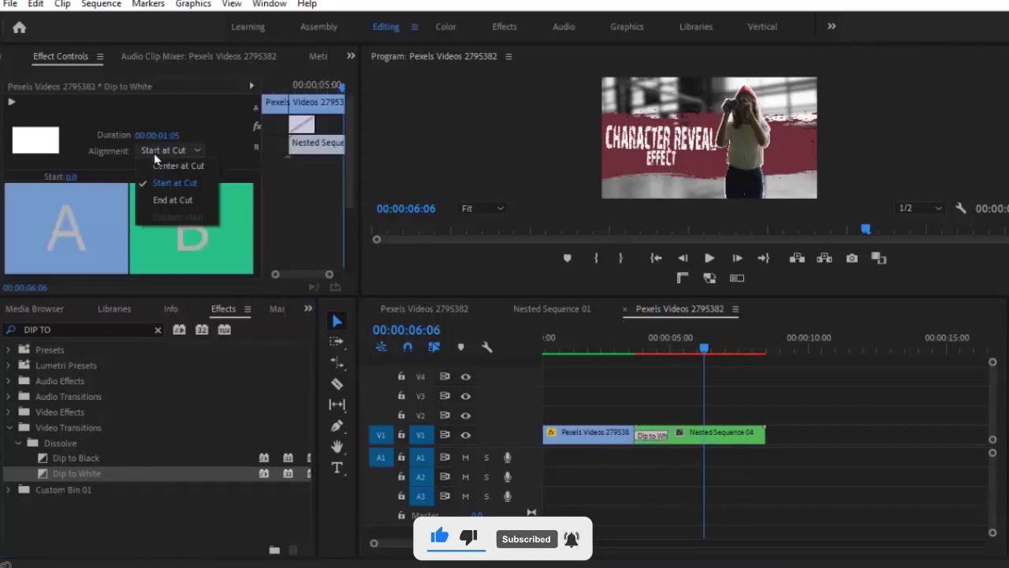
pyautogui.click(169, 166)
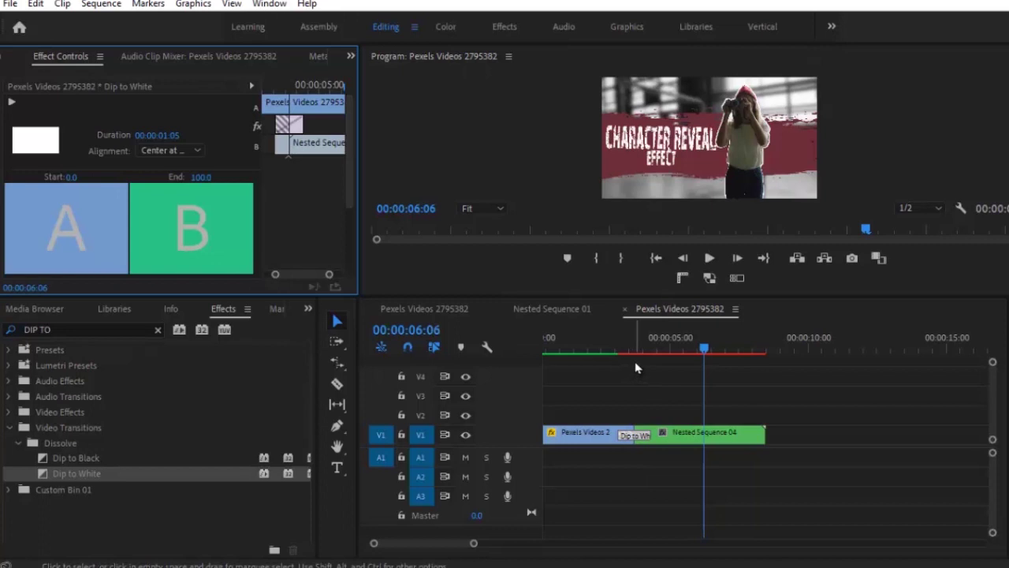
pyautogui.press('Return')
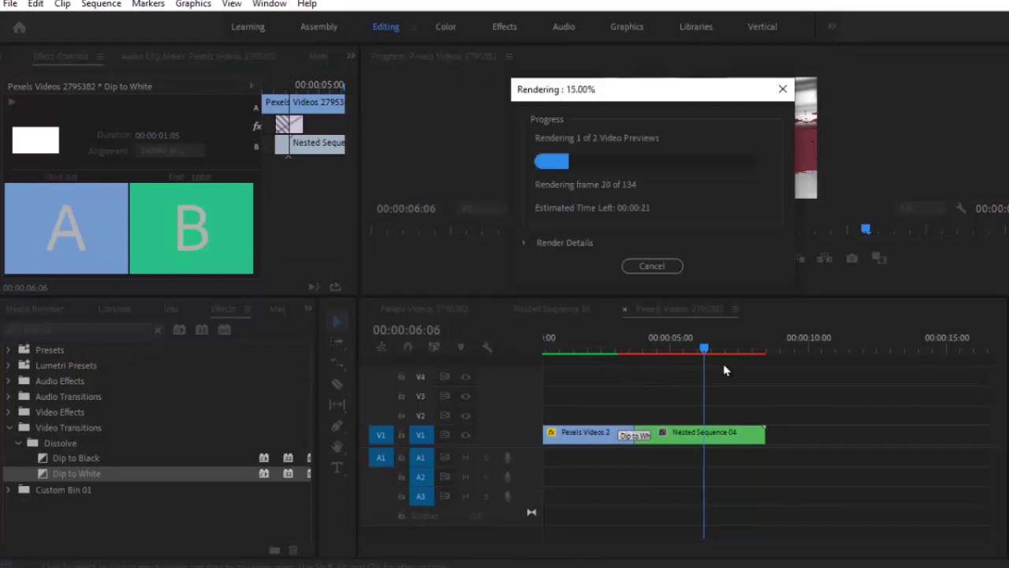